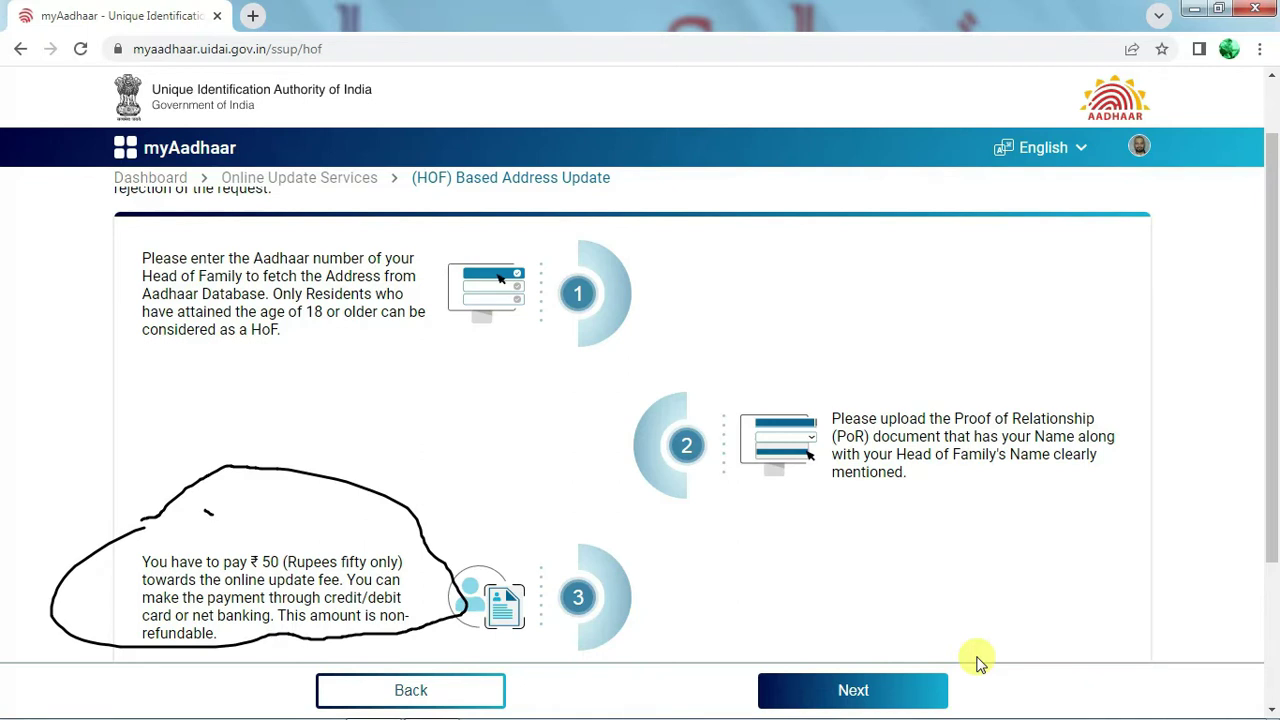
Scroll past the four instruction steps to reach the Address step with current details
{"action": "scroll", "coordinate": [1125, 567], "scroll_direction": "down", "scroll_amount": 2}
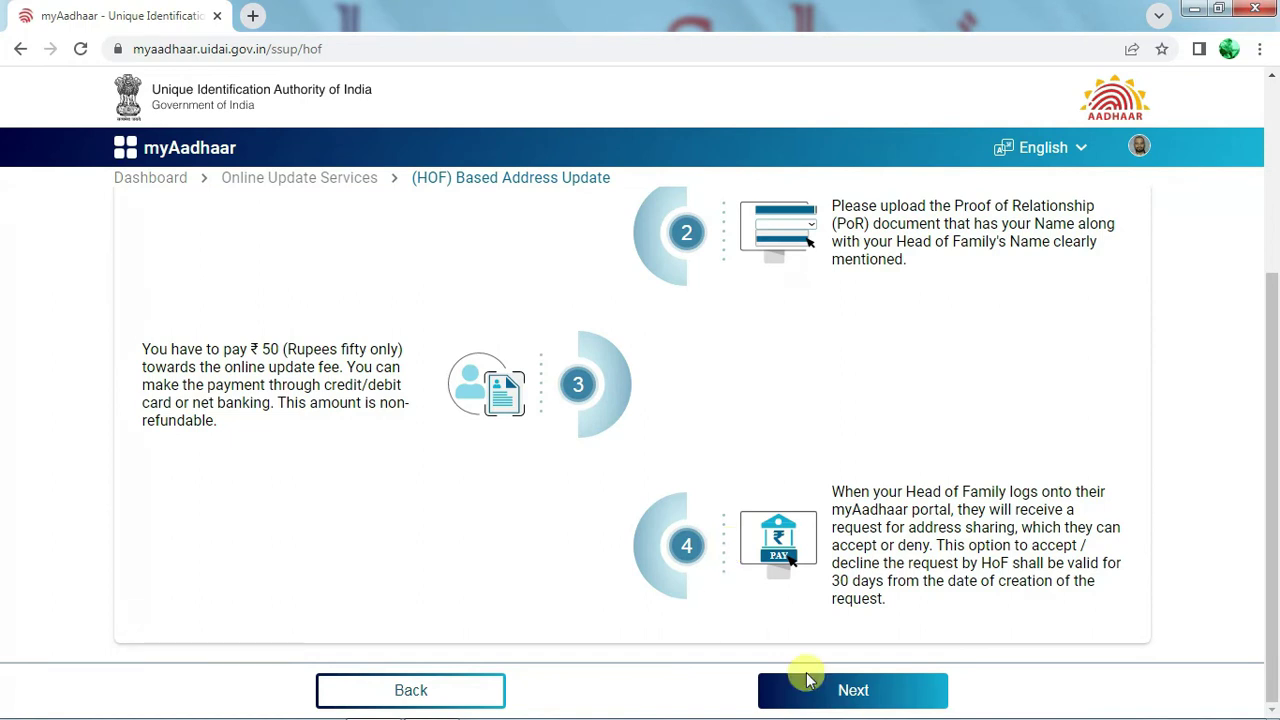
{"action": "left_click", "coordinate": [835, 694]}
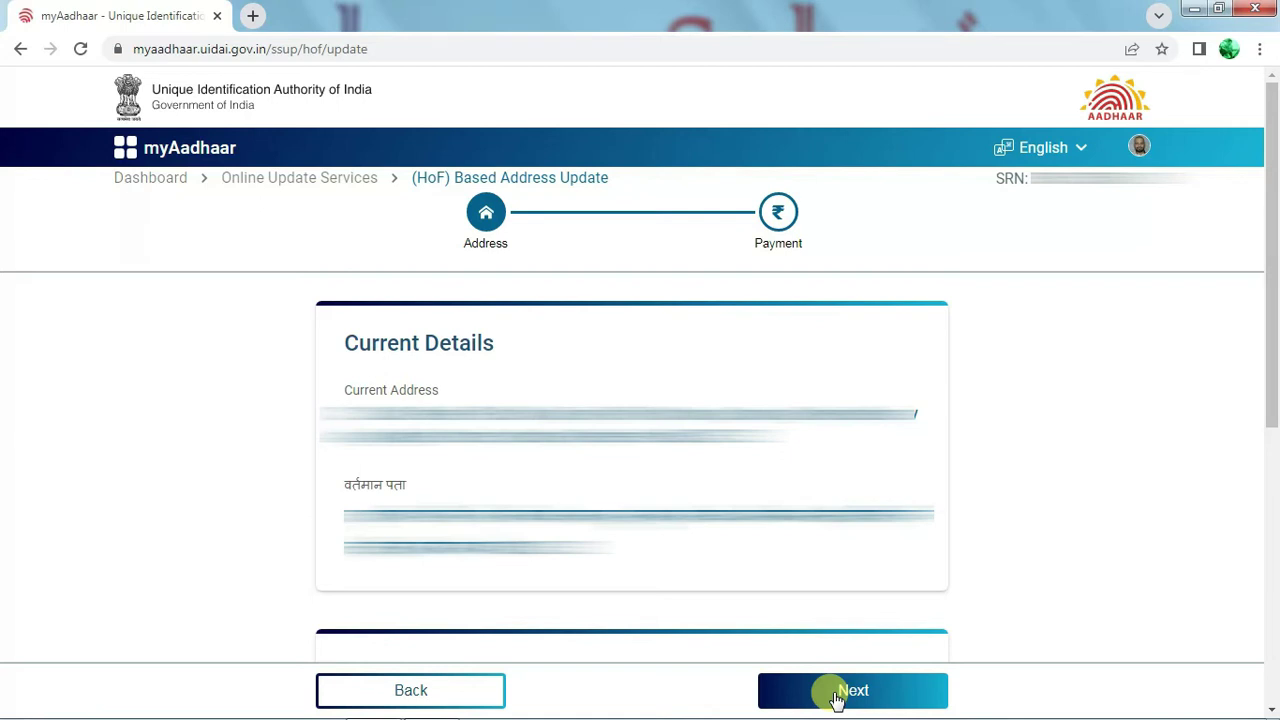
Enter the Head of Family's Aadhaar number so their masked mobile number loads
{"action": "left_click_drag", "start_coordinate": [1273, 255], "coordinate": [1273, 440]}
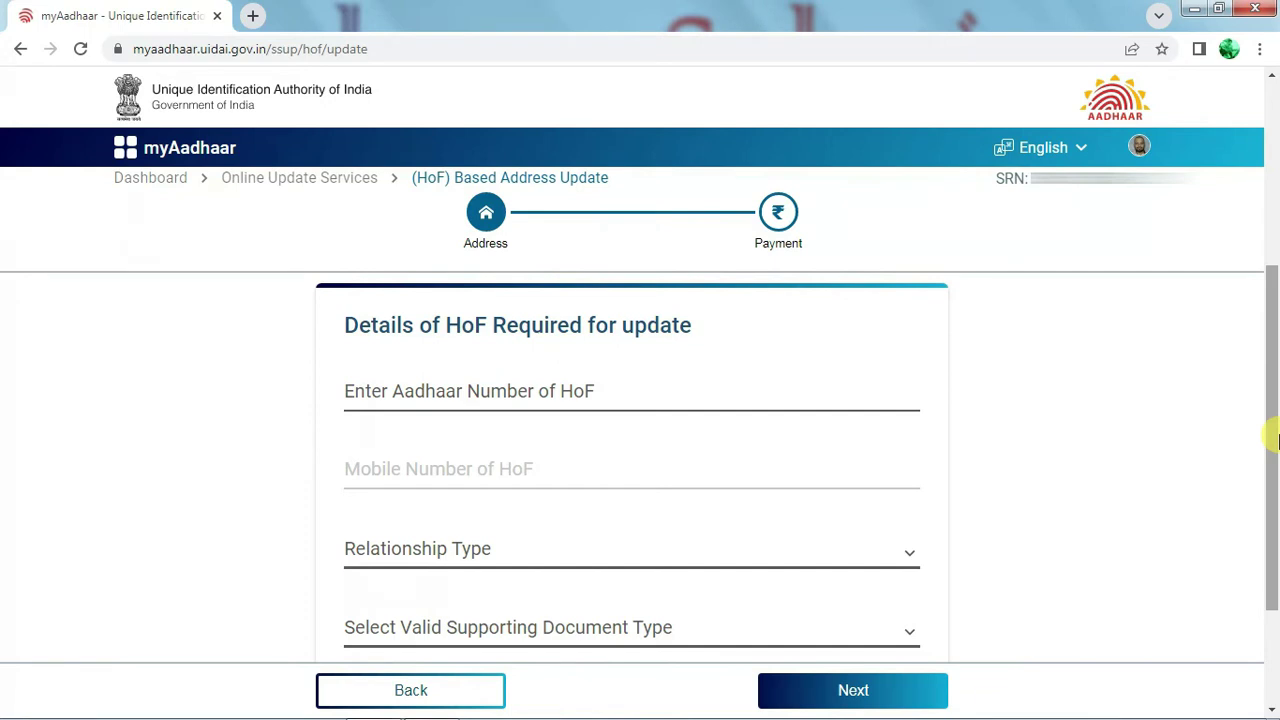
{"action": "left_click", "coordinate": [548, 400]}
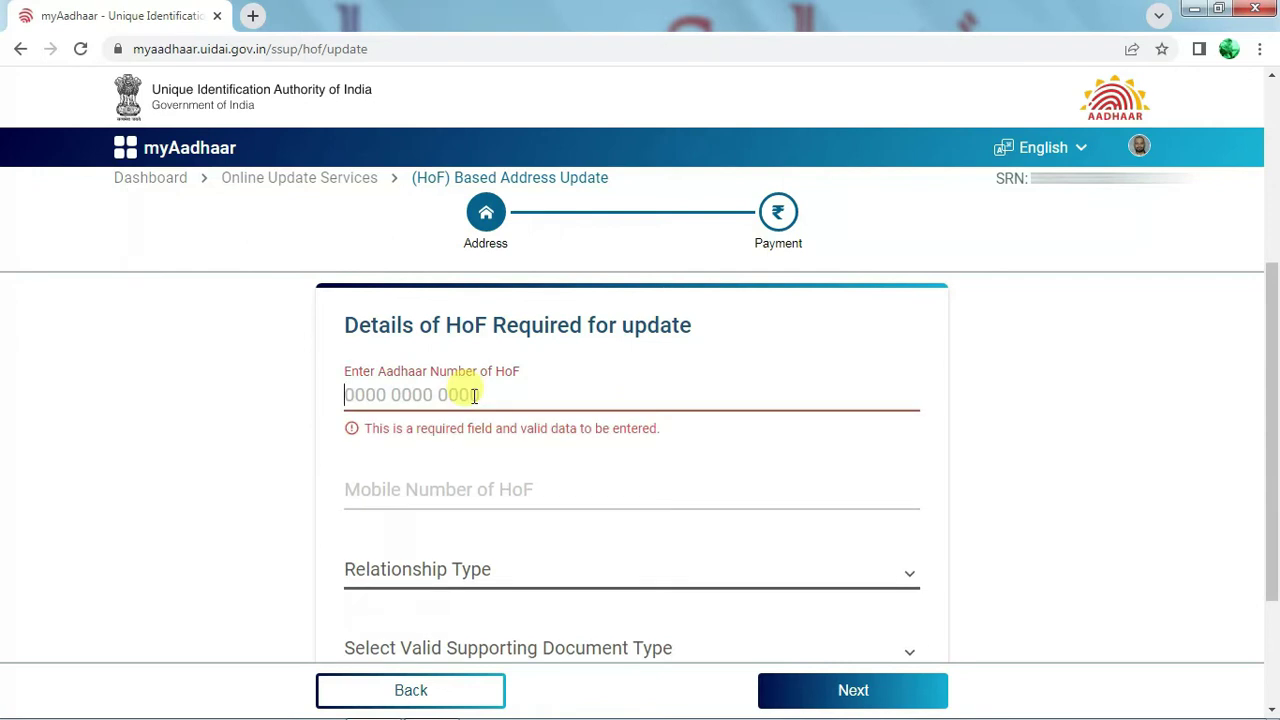
{"action": "key", "text": "ctrl+v"}
{"action": "type", "text": "0000 0000"}
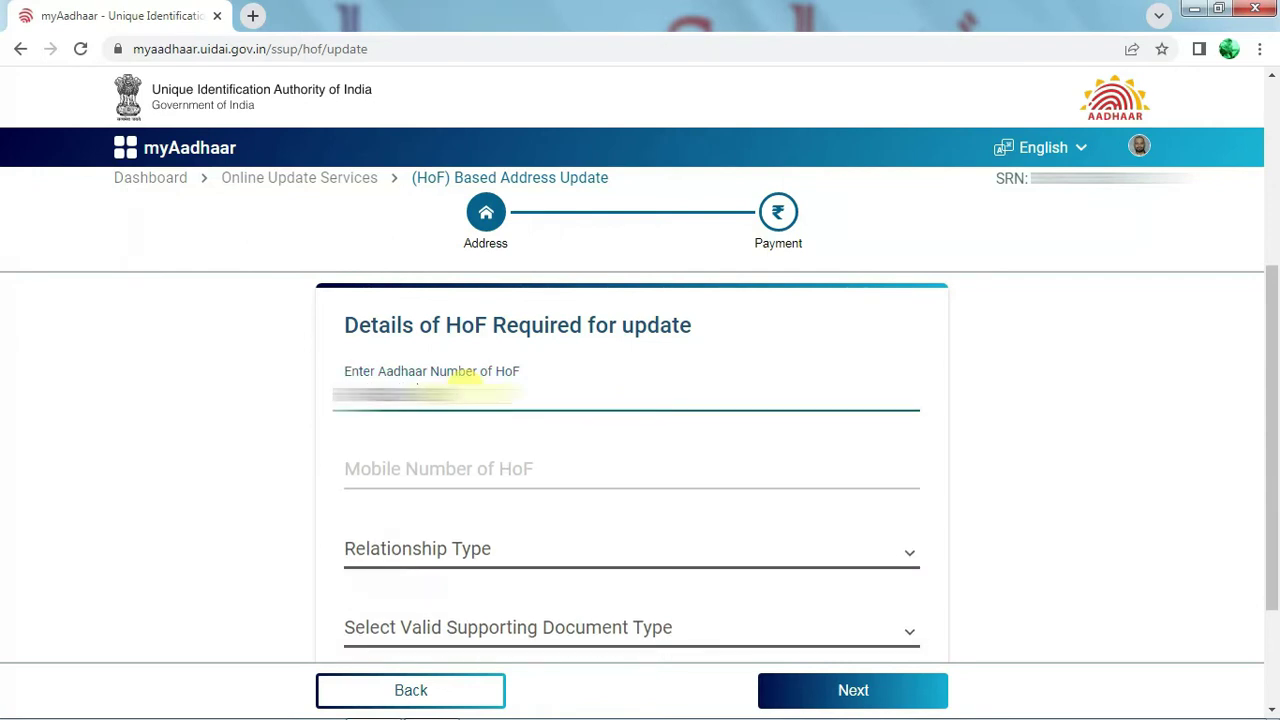
{"action": "left_click", "coordinate": [425, 463]}
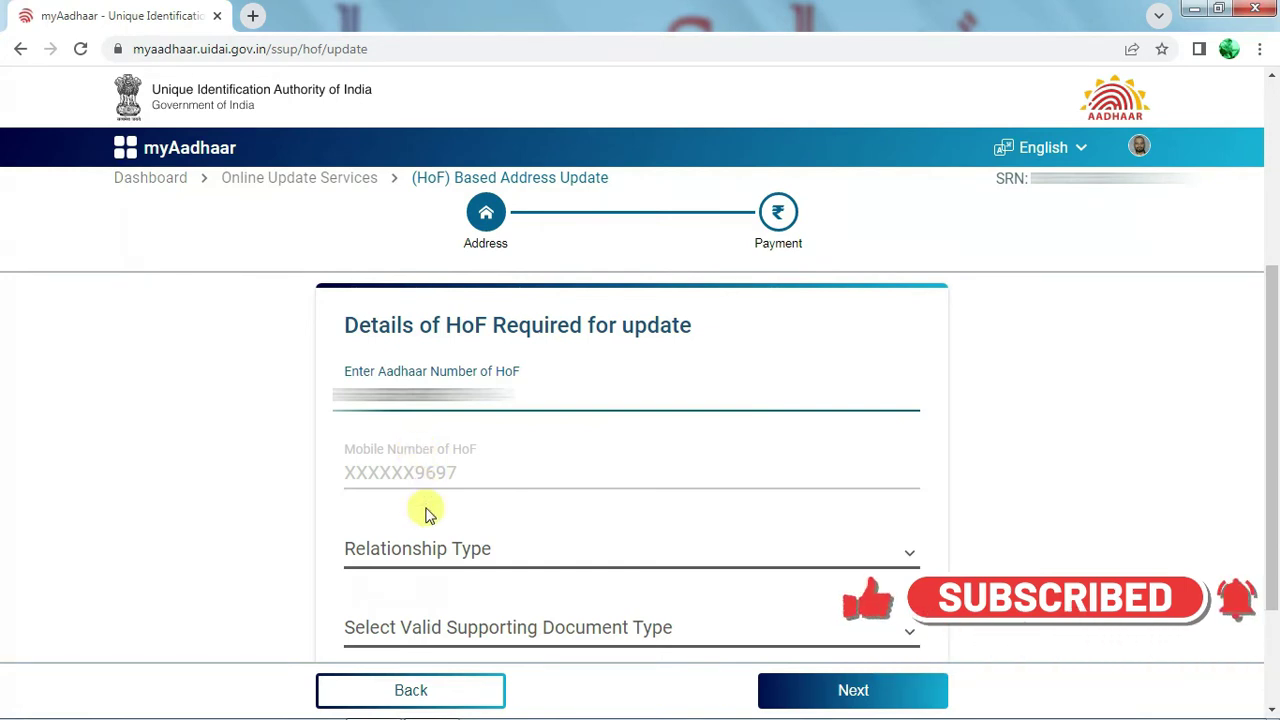
Set the Relationship Type to Husband
{"action": "left_click", "coordinate": [386, 557]}
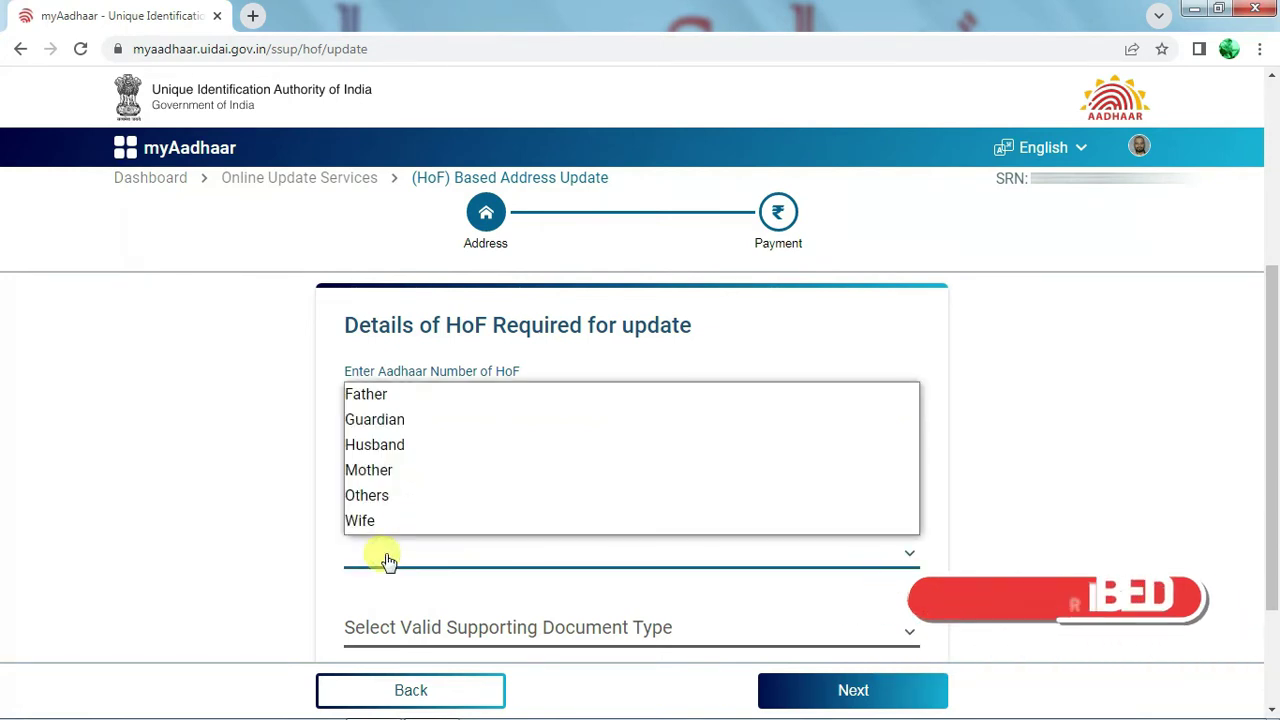
{"action": "left_click", "coordinate": [387, 560]}
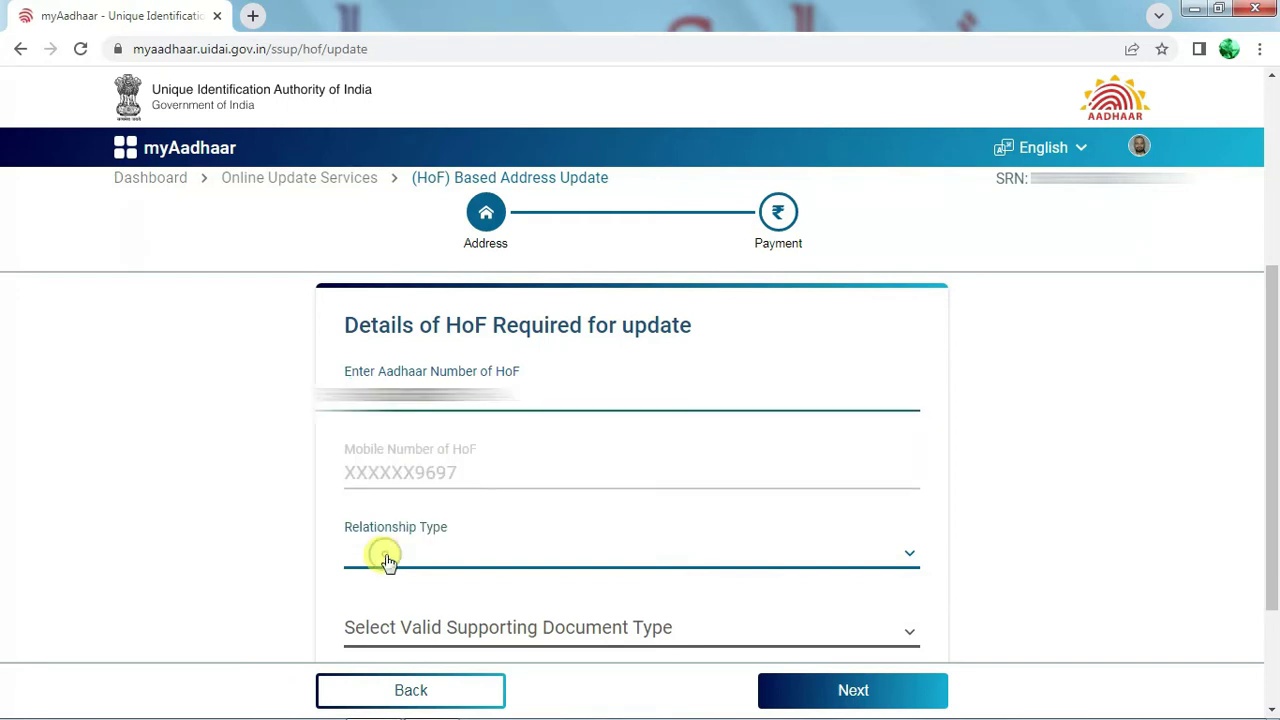
{"action": "left_click", "coordinate": [394, 564]}
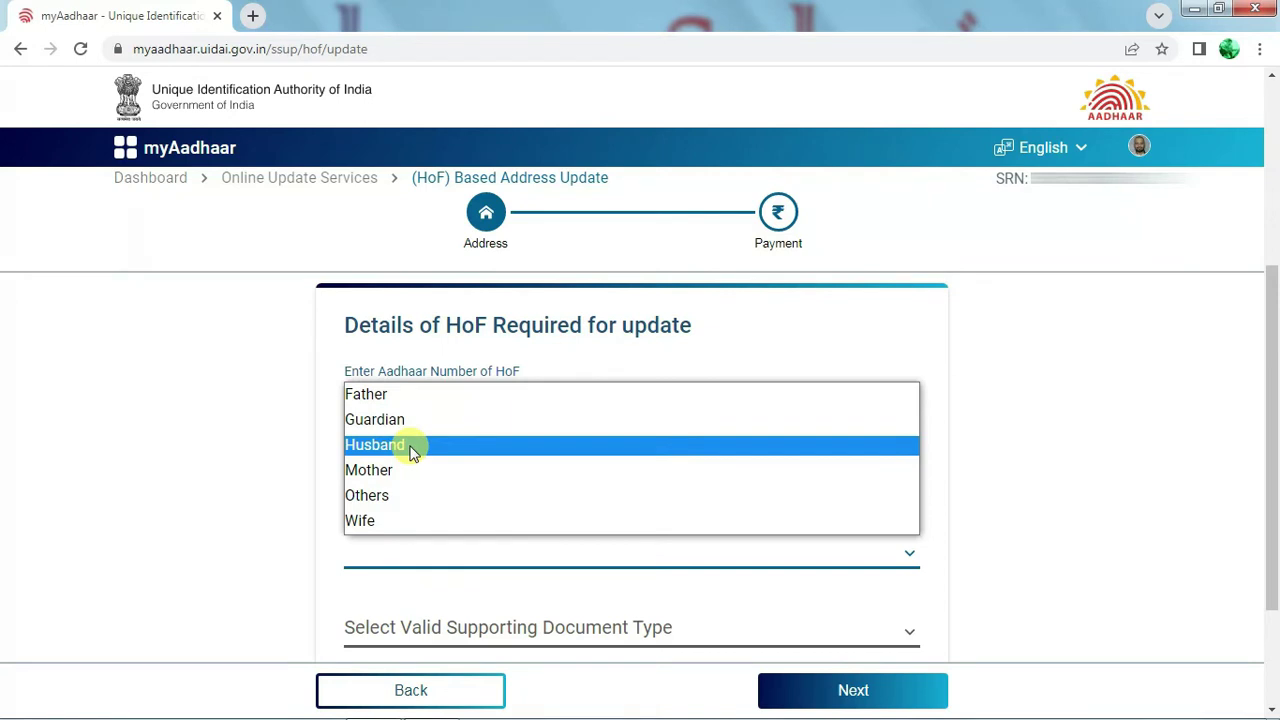
{"action": "left_click", "coordinate": [410, 445]}
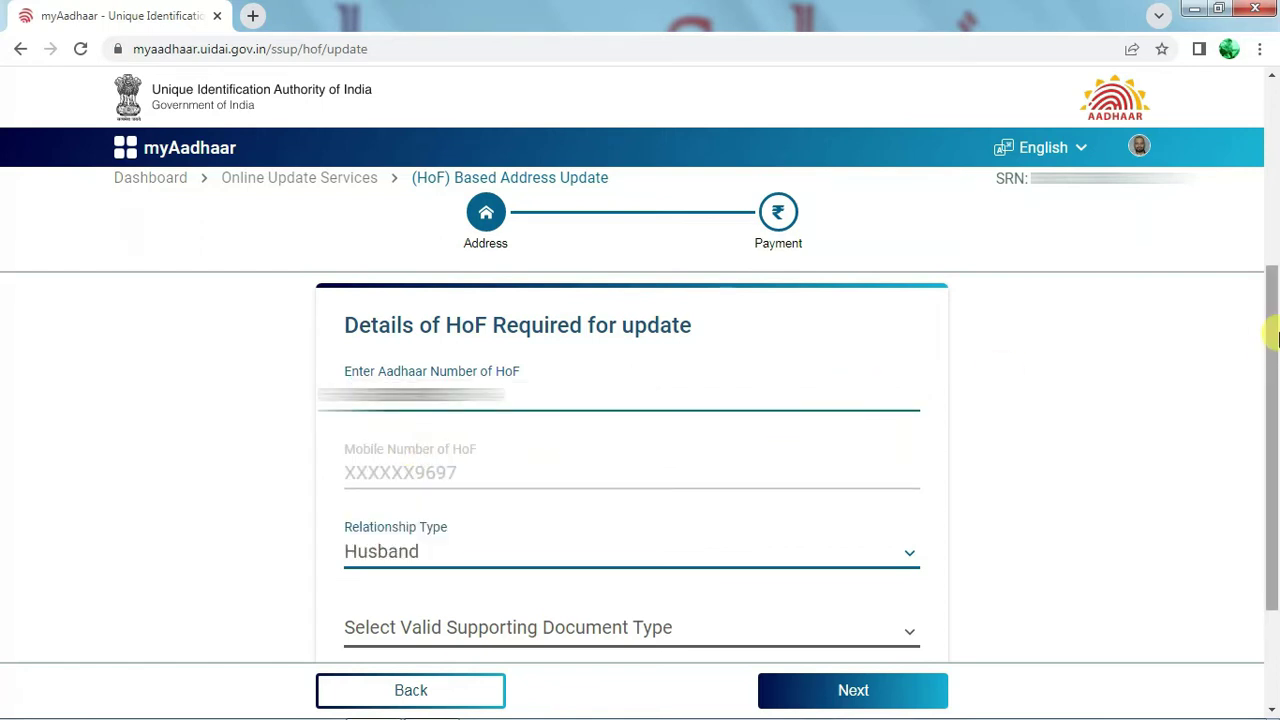
{"action": "left_click_drag", "start_coordinate": [1274, 345], "coordinate": [1276, 340]}
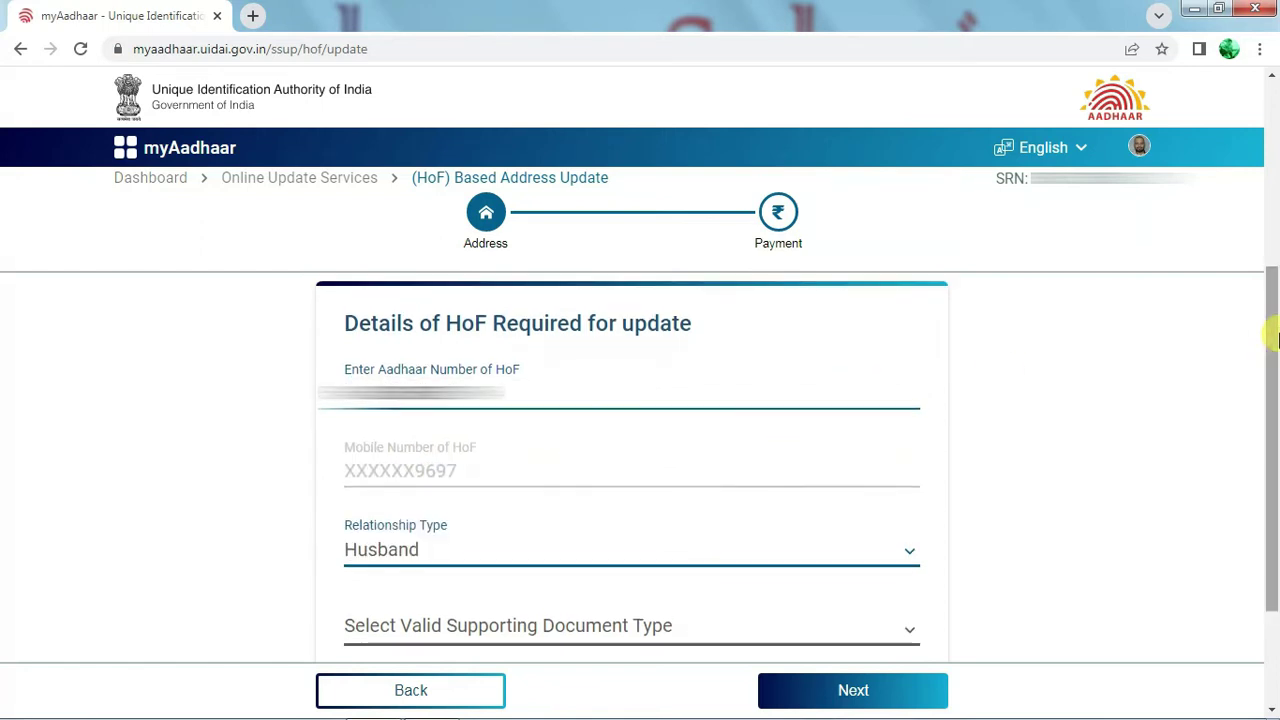
{"action": "scroll", "coordinate": [748, 433], "scroll_direction": "down", "scroll_amount": 2}
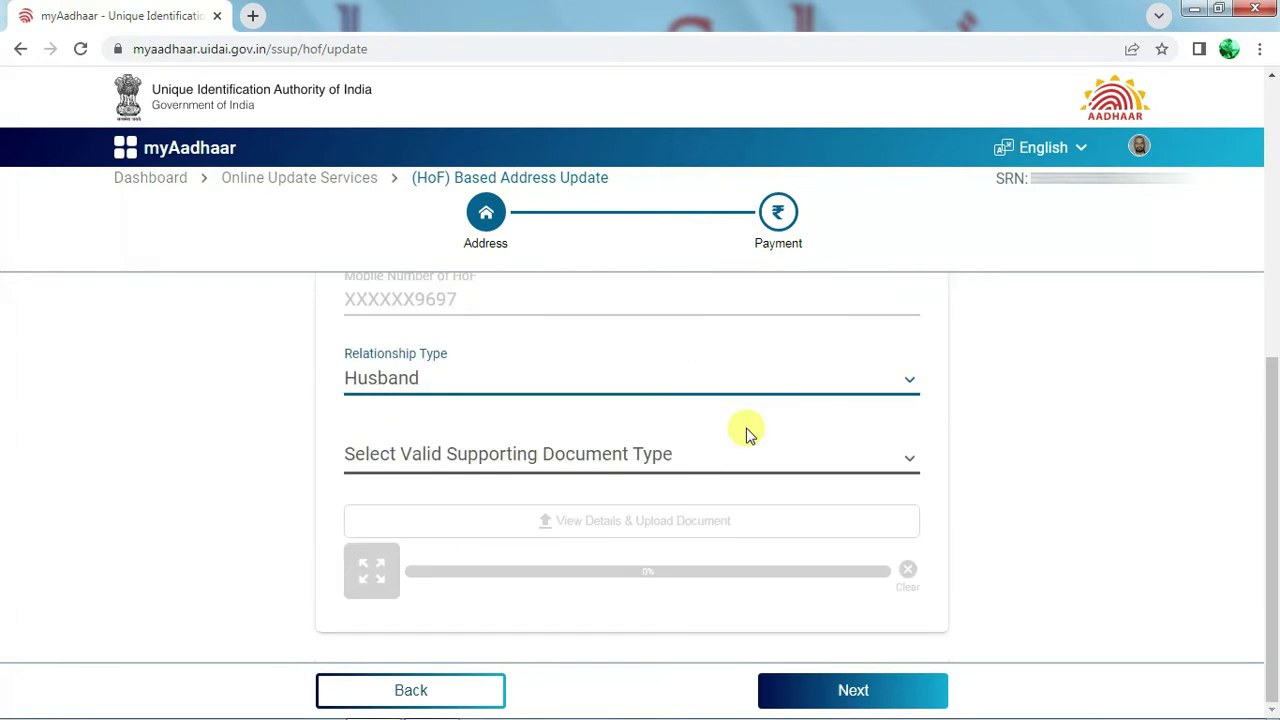
Choose Self-Declaration as the supporting document type and acknowledge the Document Advisory
{"action": "left_click", "coordinate": [604, 462]}
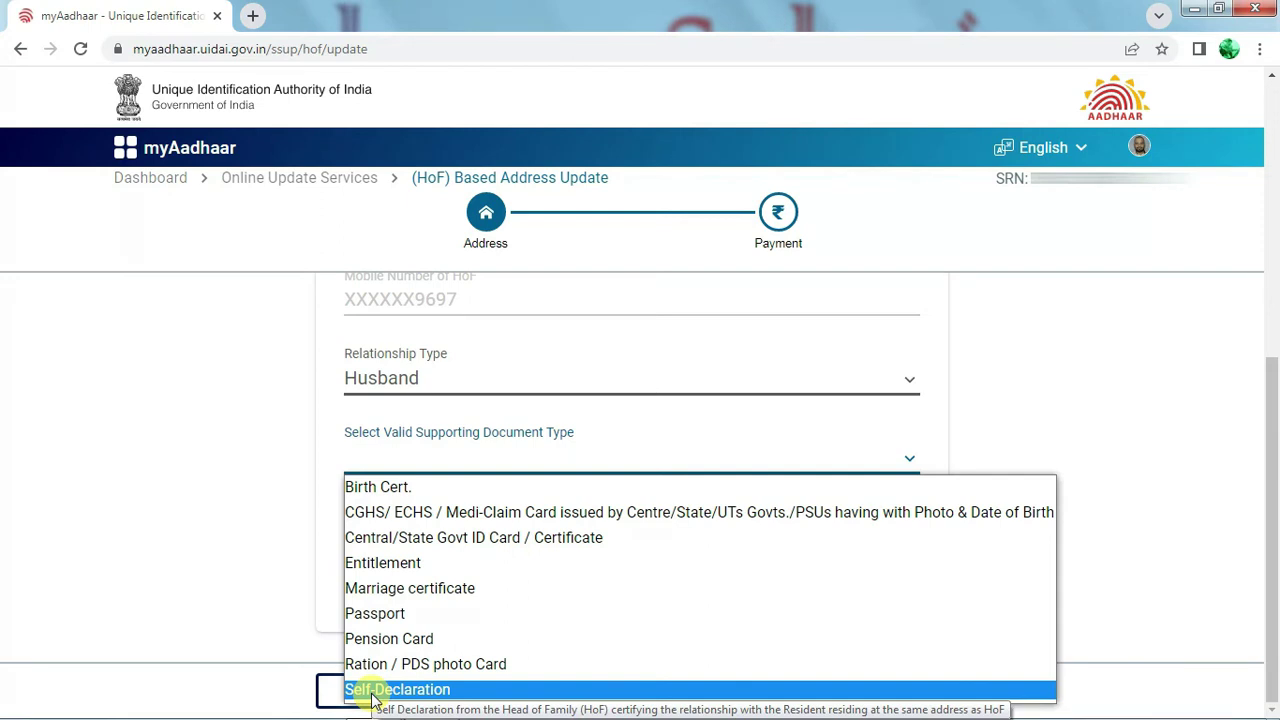
{"action": "left_click", "coordinate": [372, 694]}
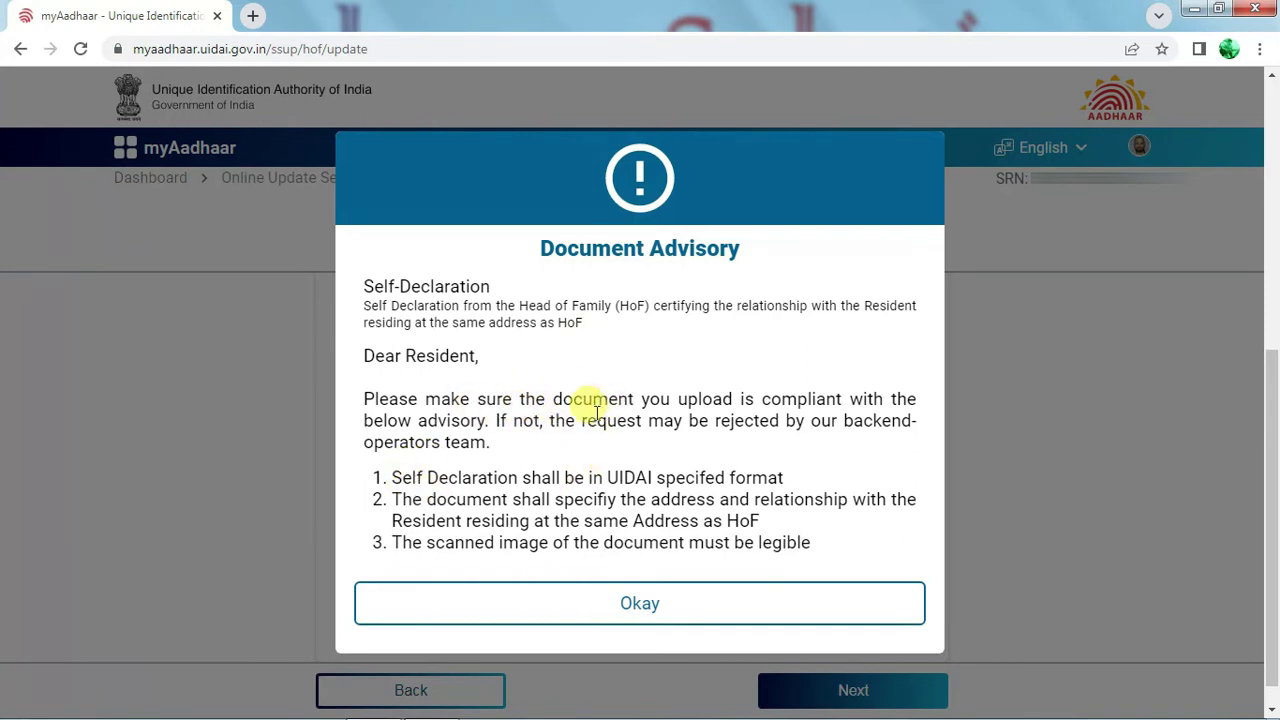
{"action": "left_click_drag", "start_coordinate": [551, 400], "coordinate": [557, 434]}
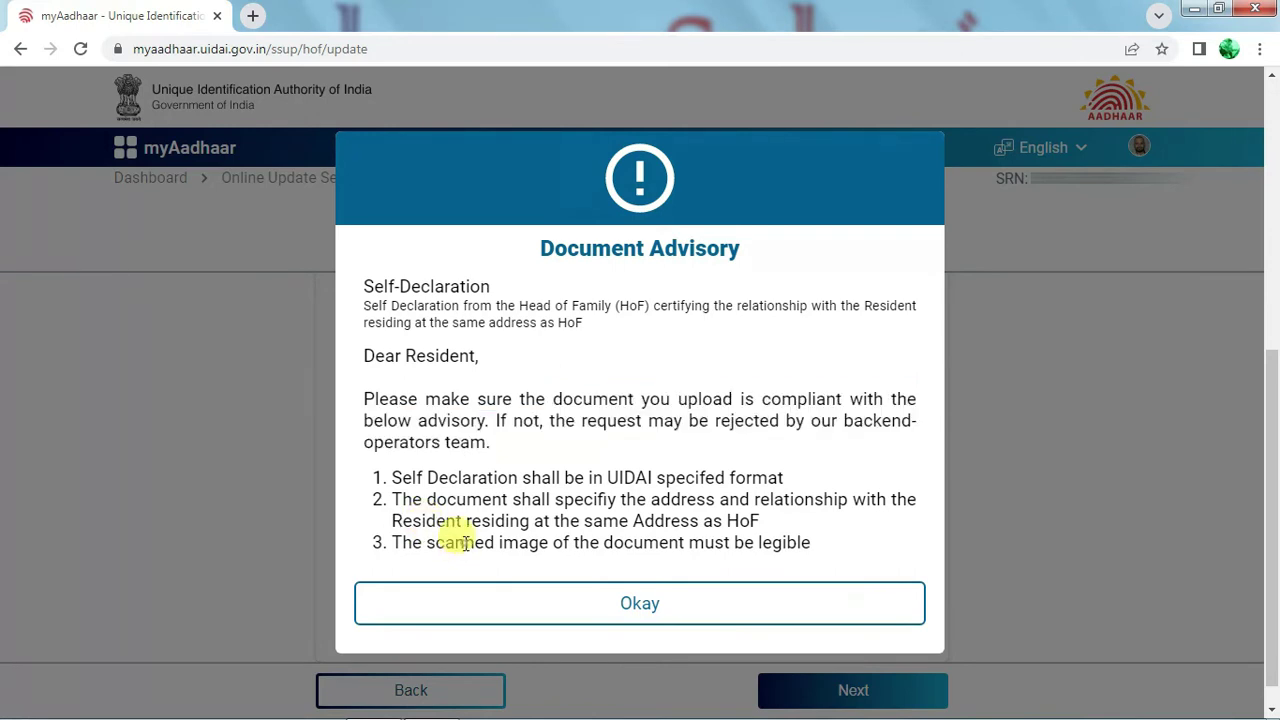
{"action": "triple_click", "coordinate": [452, 540]}
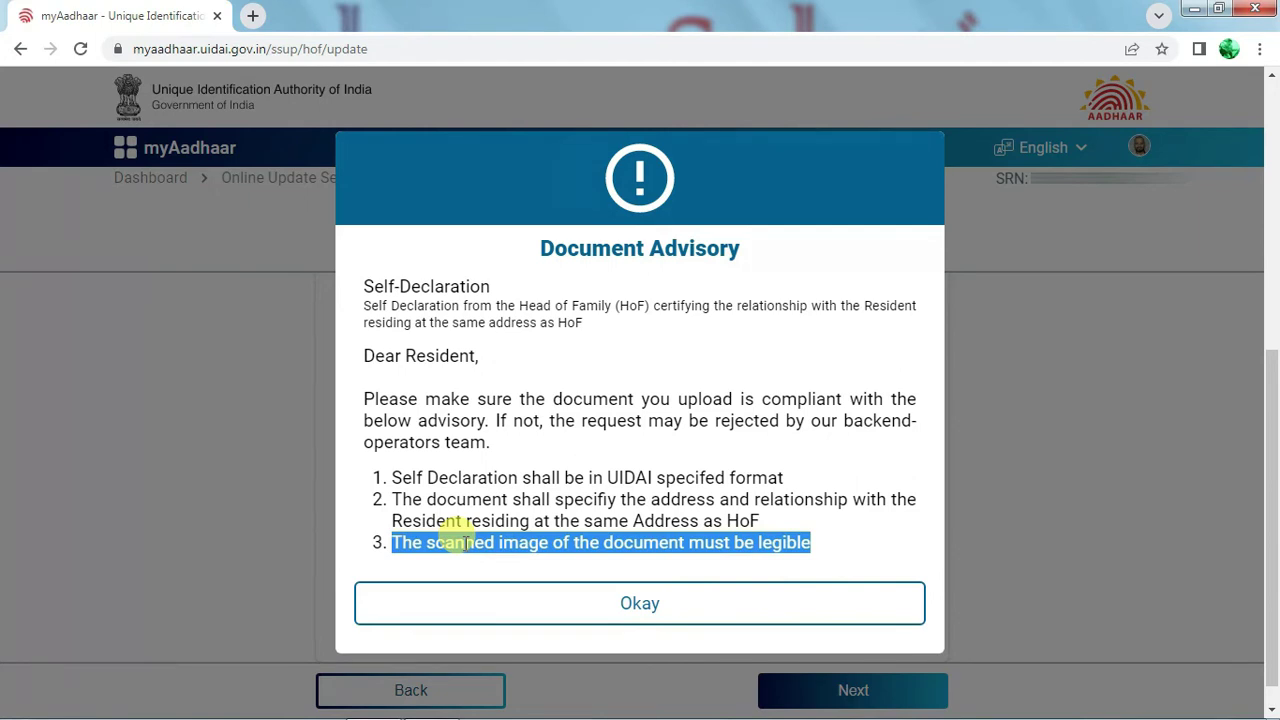
{"action": "left_click", "coordinate": [468, 616]}
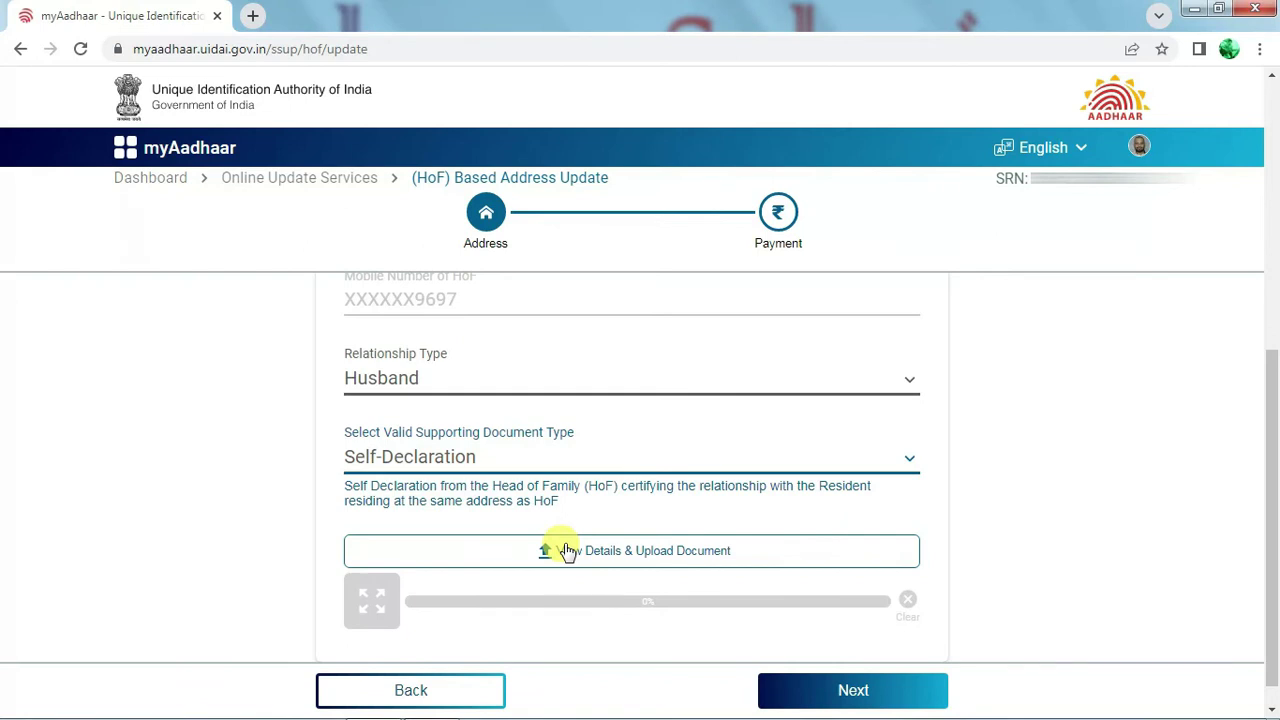
Upload the self-declaration proof of relationship file and preview it before closing
{"action": "left_click", "coordinate": [560, 551]}
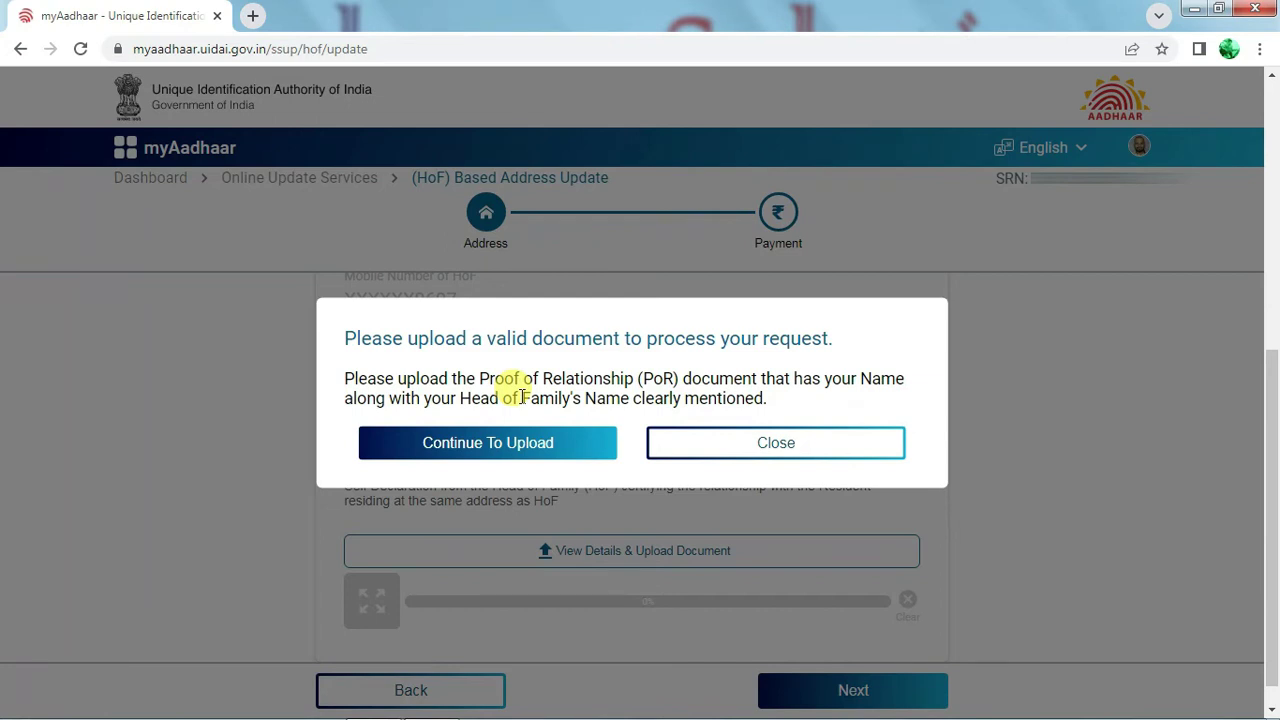
{"action": "left_click", "coordinate": [505, 445]}
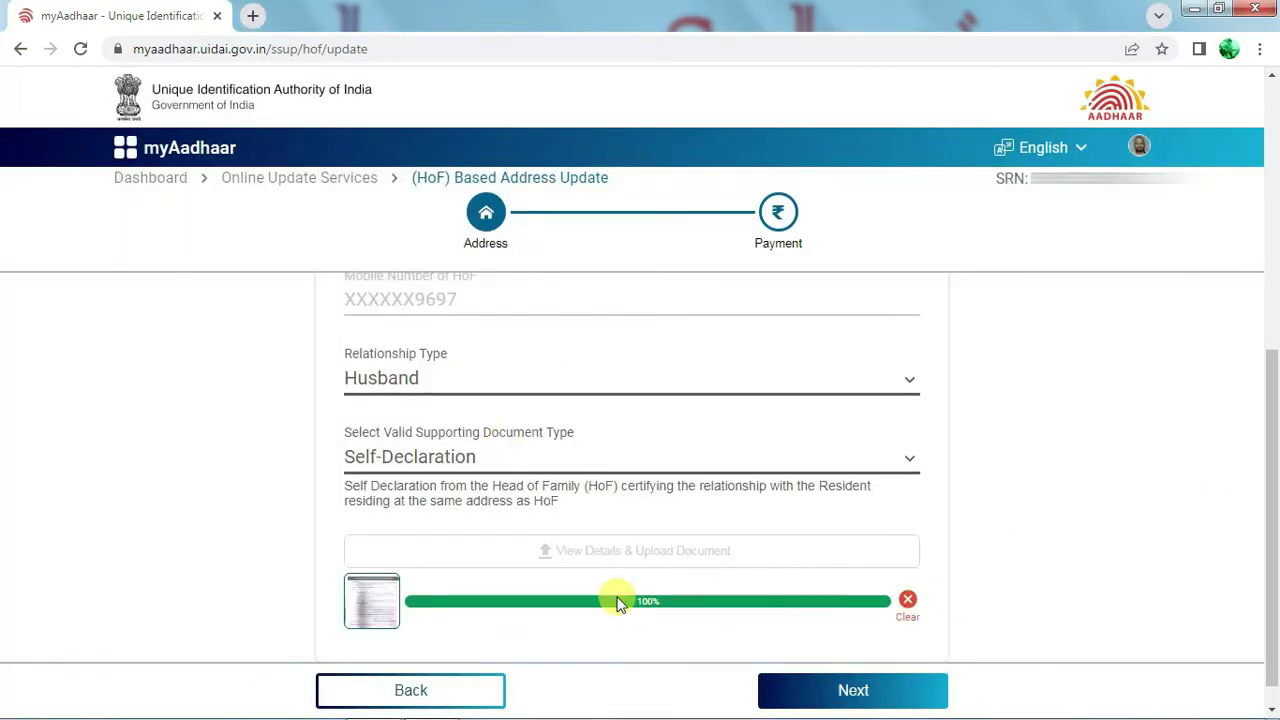
{"action": "left_click", "coordinate": [382, 618]}
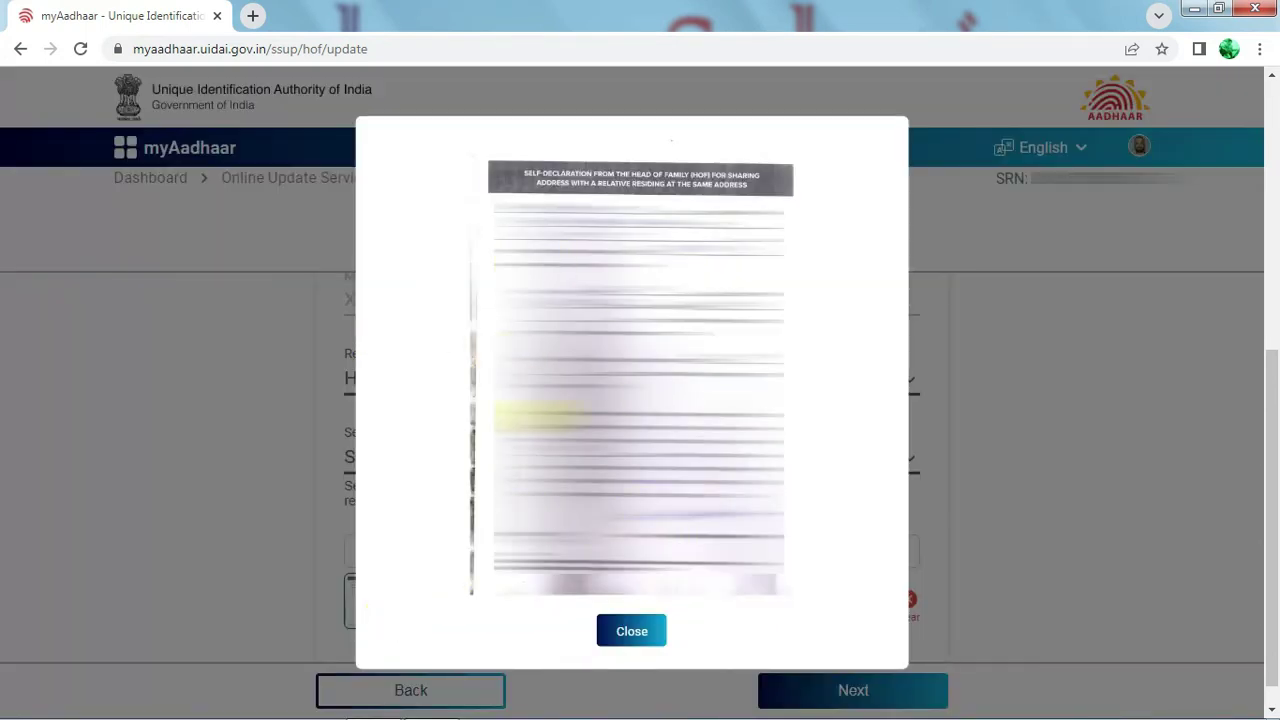
{"action": "left_click", "coordinate": [617, 632]}
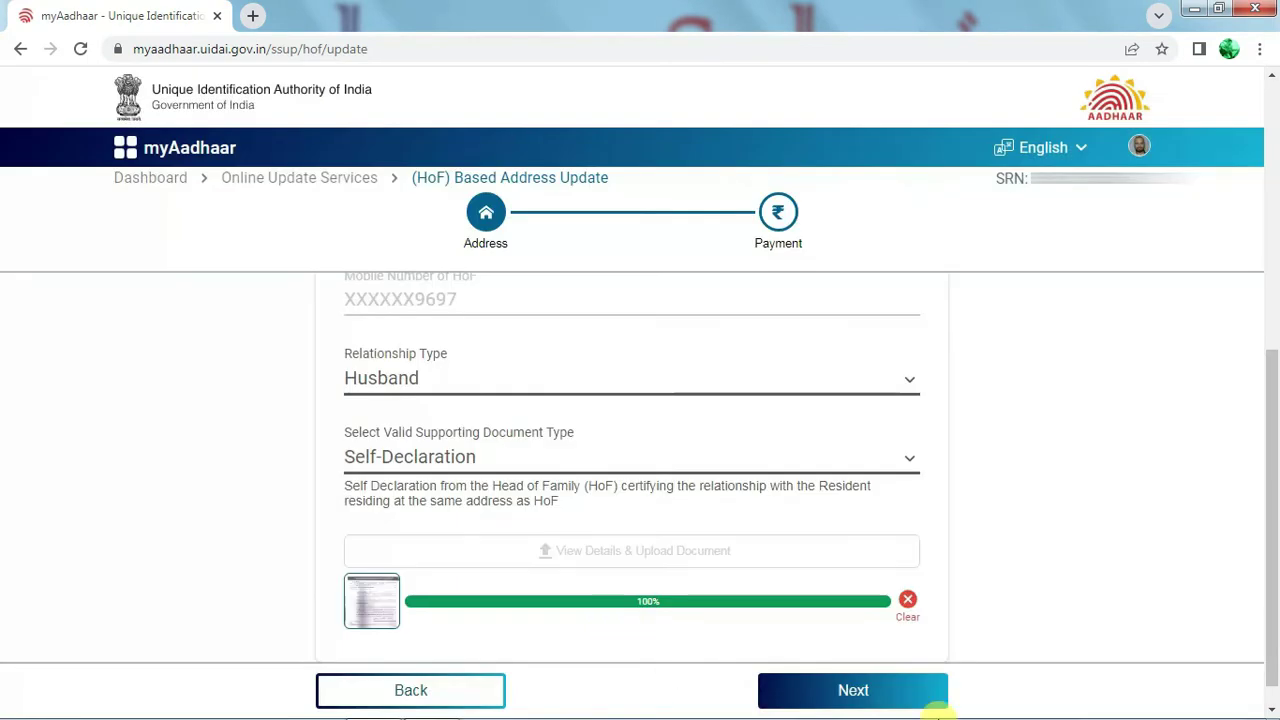
Confirm the payments and refunds process and proceed to pay the ₹50 fee
{"action": "left_click", "coordinate": [853, 689]}
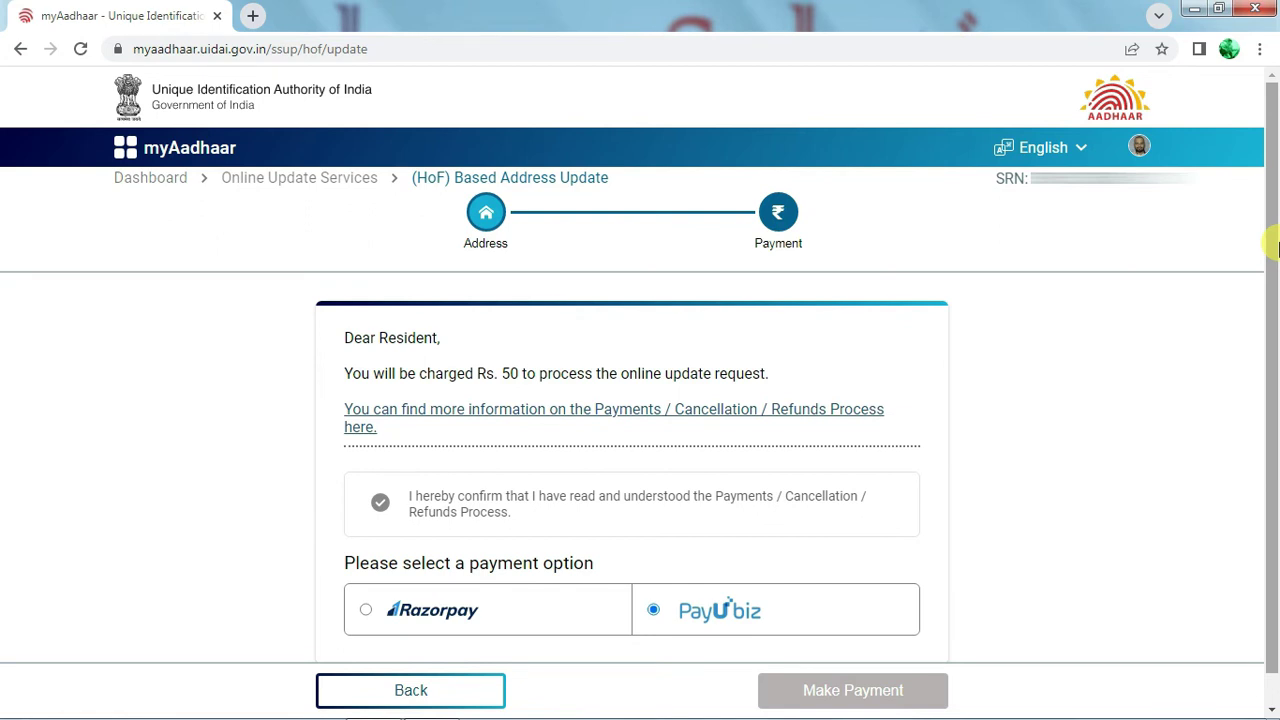
{"action": "left_click", "coordinate": [538, 532]}
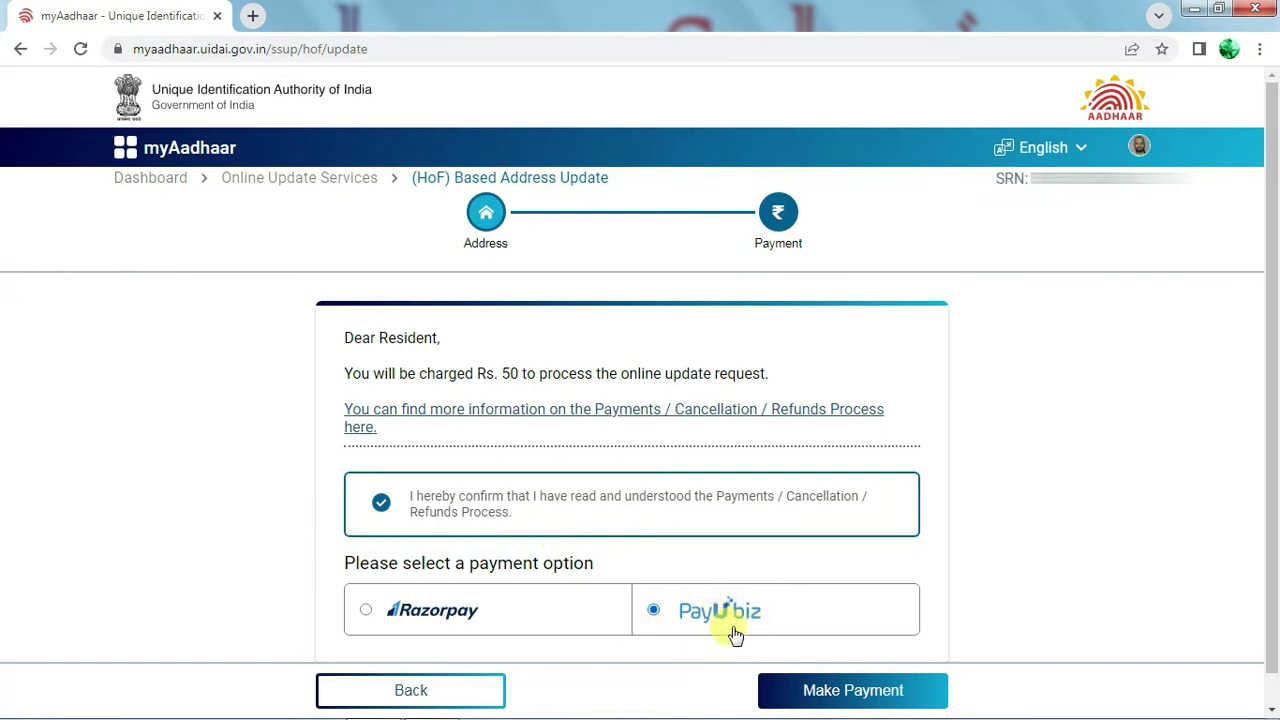
{"action": "left_click", "coordinate": [822, 691]}
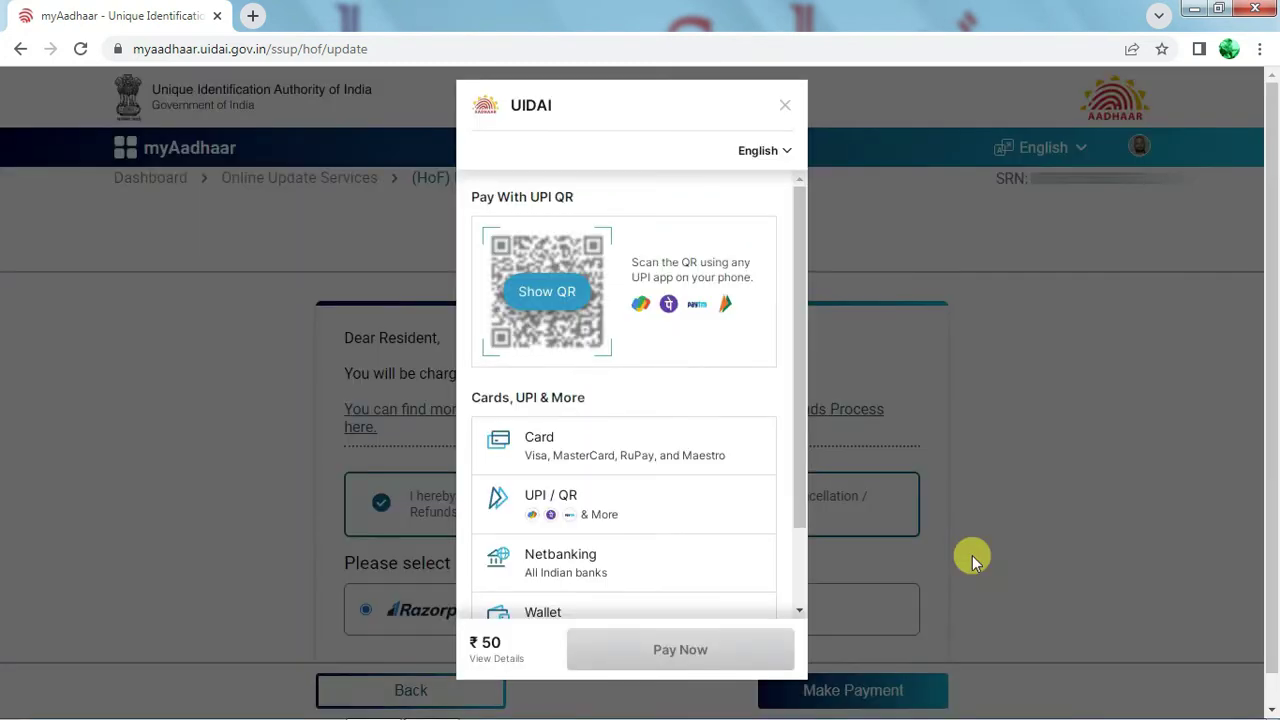
In Razorpay, pay the ₹50 fee by Wallet and reach the success page
{"action": "left_click_drag", "start_coordinate": [803, 322], "coordinate": [808, 354]}
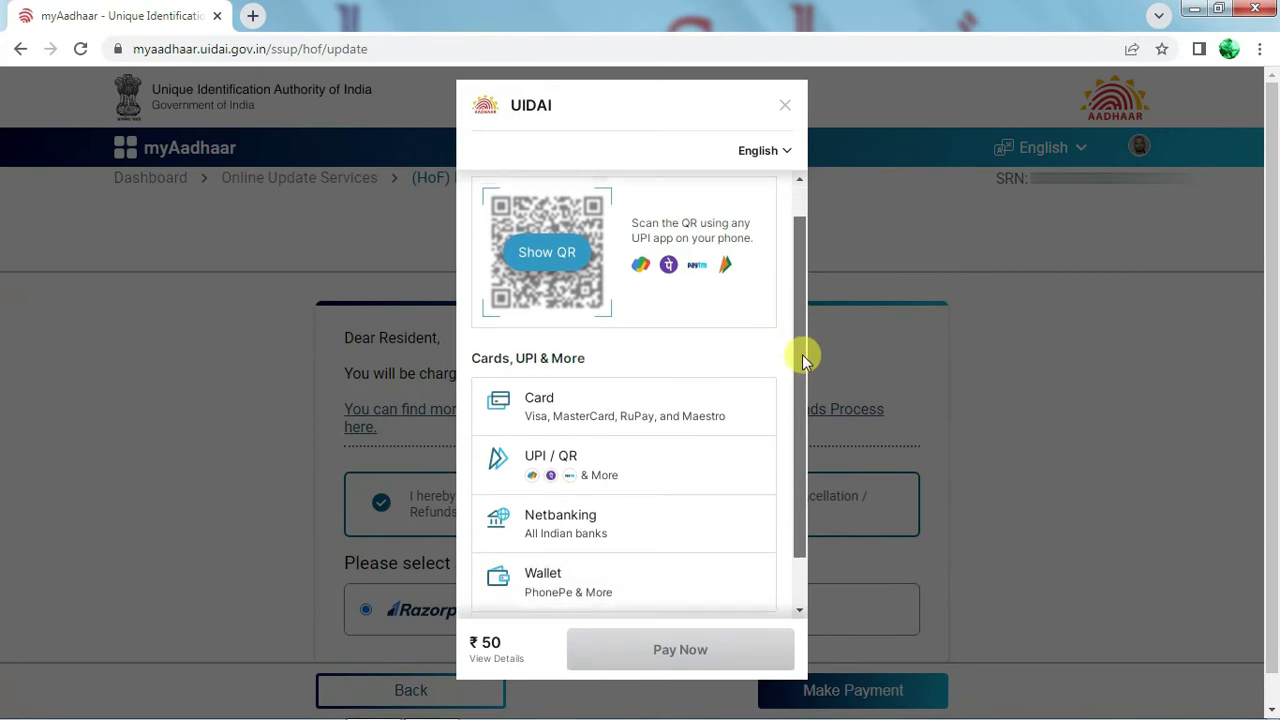
{"action": "left_click", "coordinate": [578, 253]}
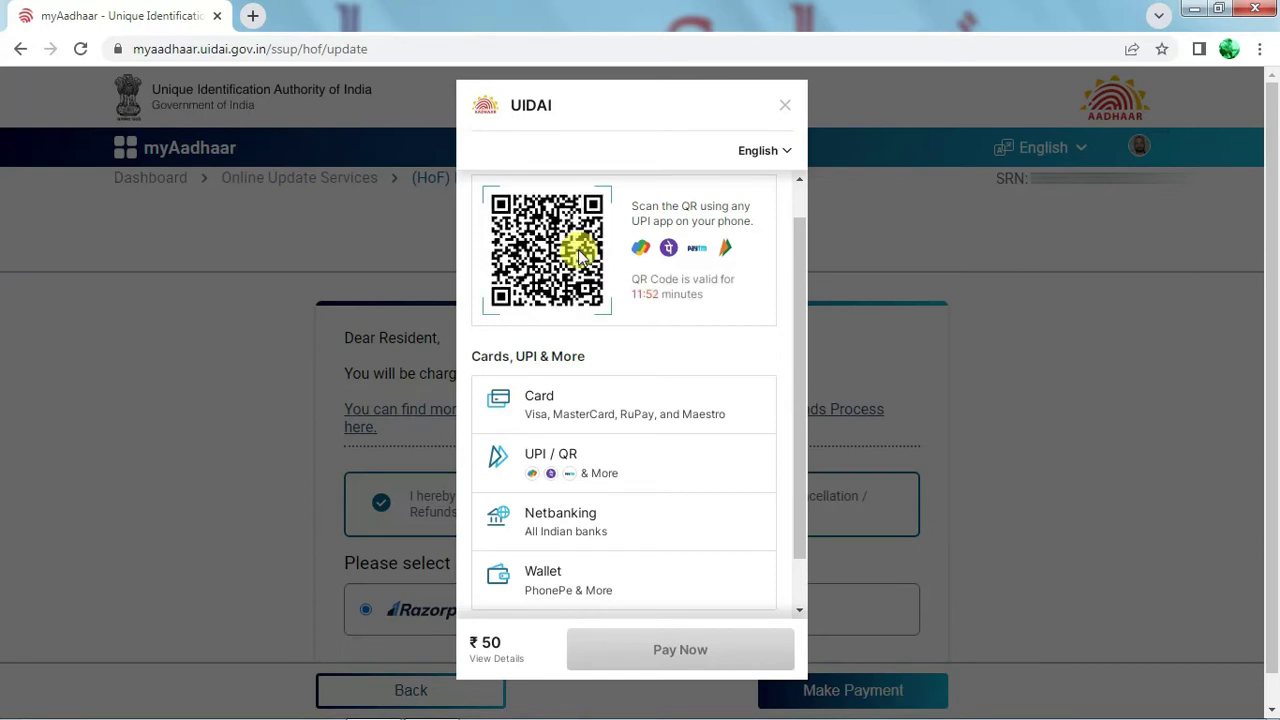
{"action": "left_click", "coordinate": [562, 422]}
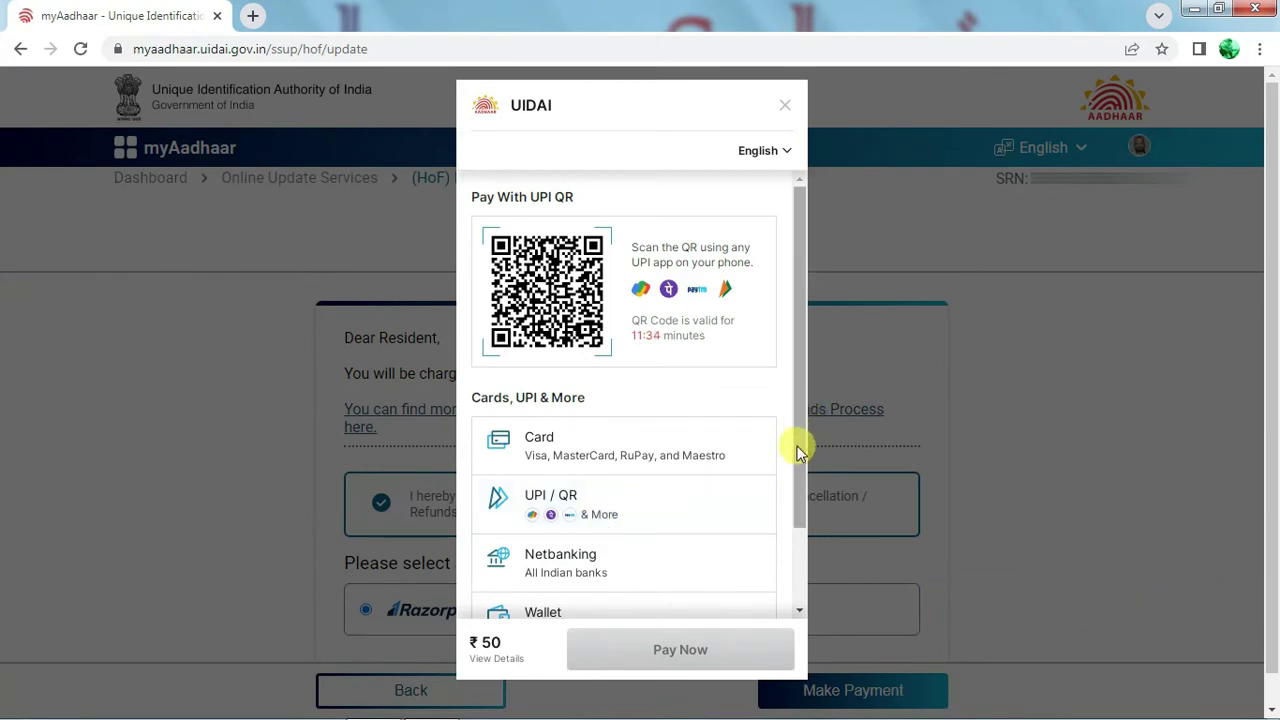
{"action": "left_click_drag", "start_coordinate": [797, 481], "coordinate": [797, 572]}
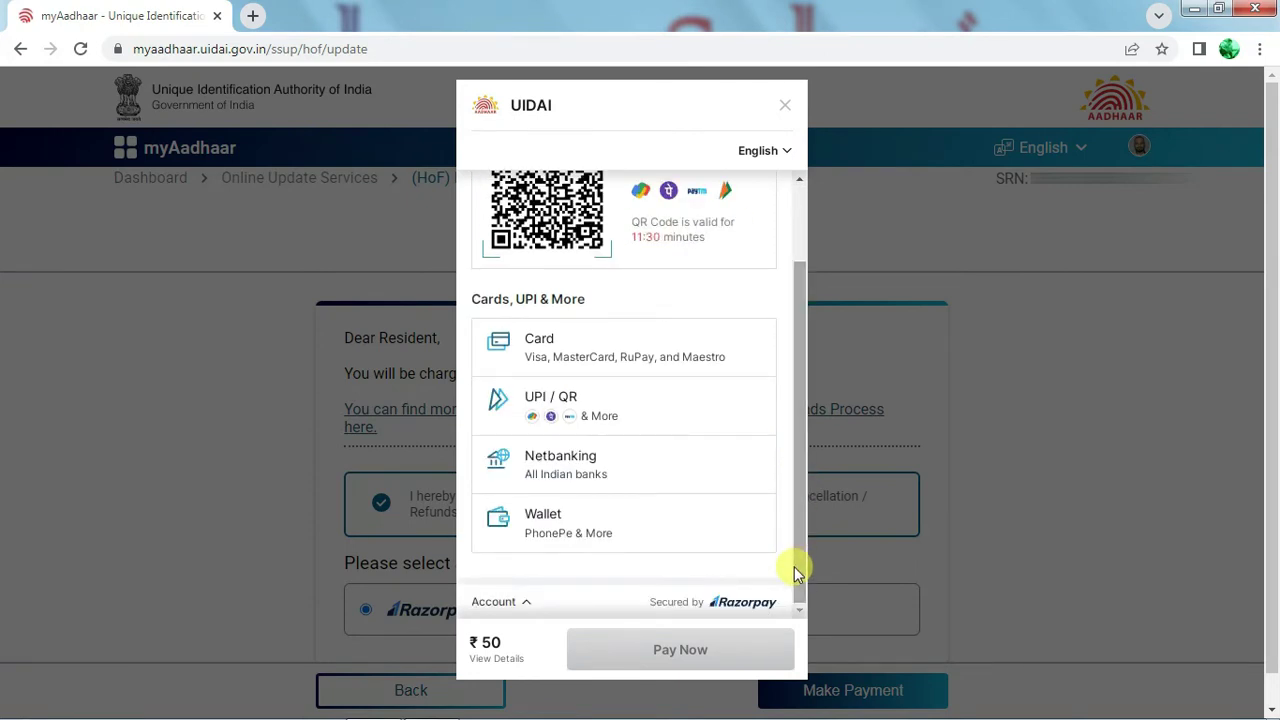
{"action": "left_click", "coordinate": [565, 550]}
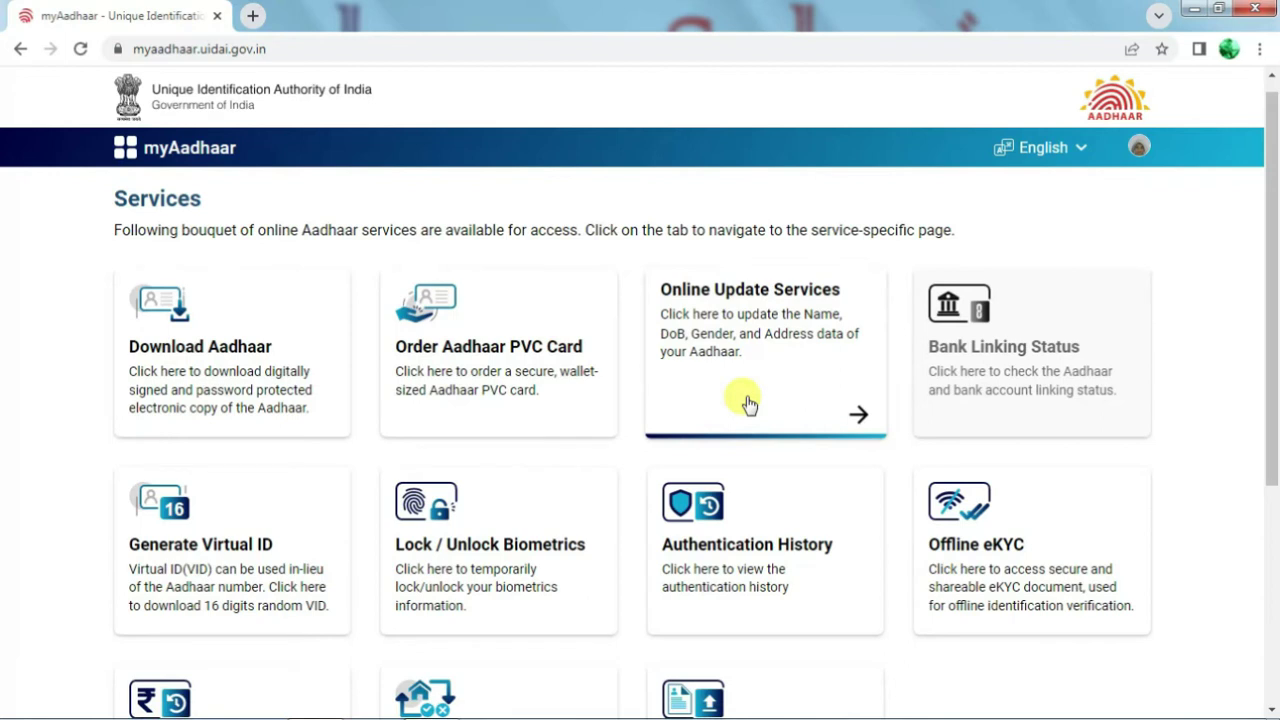
{"action": "scroll", "coordinate": [749, 403], "scroll_direction": "down", "scroll_amount": 5}
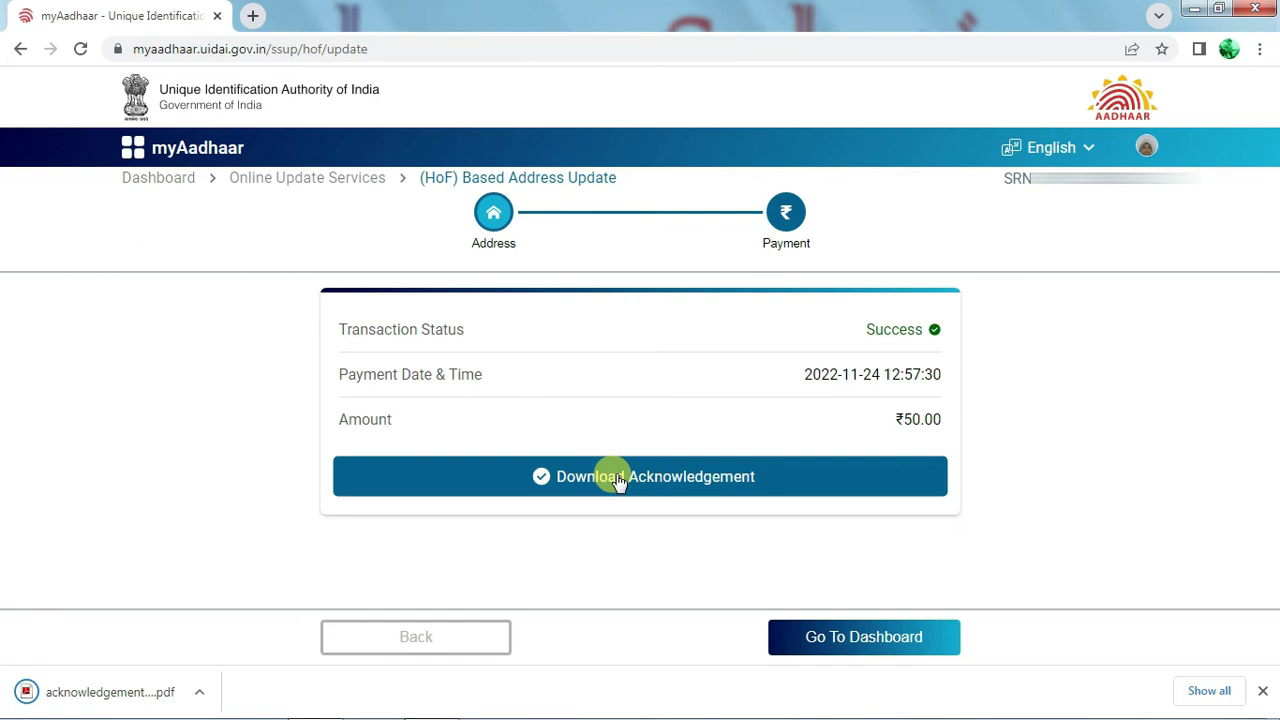
Open the acknowledgement slip PDF to check INR 50.00 paid, then return to myAadhaar
{"action": "left_click", "coordinate": [128, 700]}
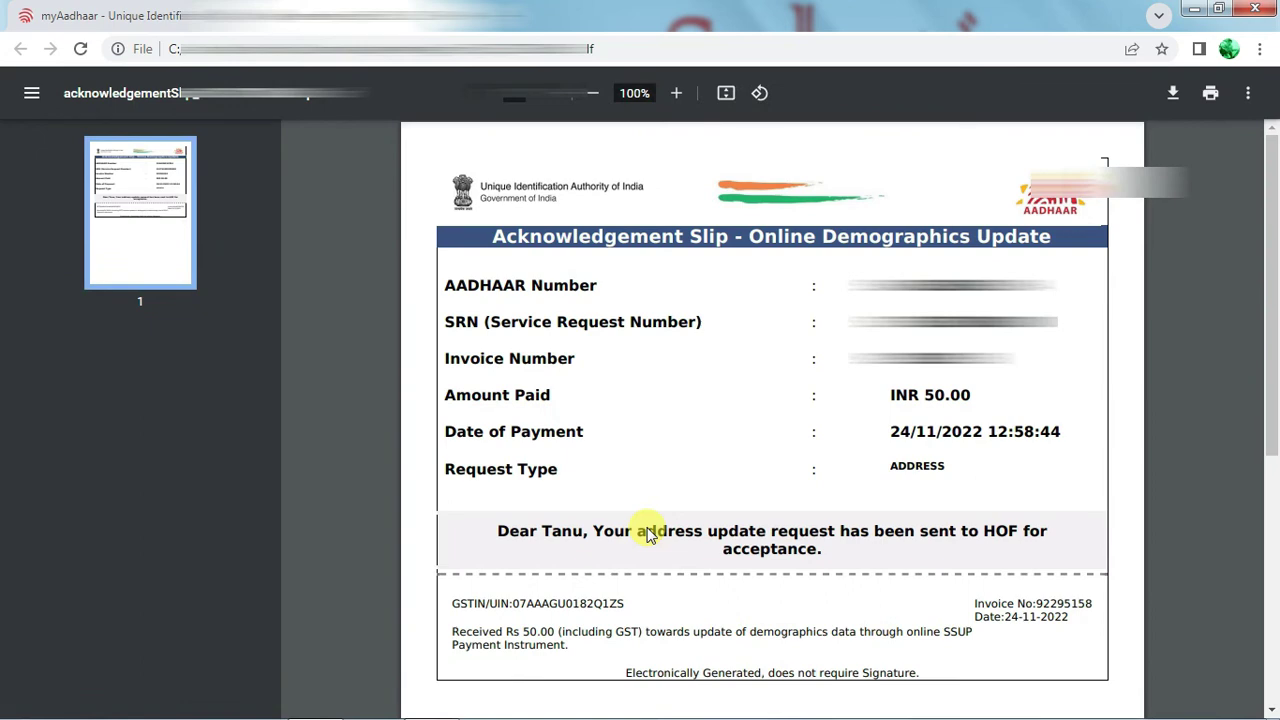
{"action": "left_click_drag", "start_coordinate": [1270, 350], "coordinate": [1268, 535]}
{"action": "left_click", "coordinate": [35, 15]}
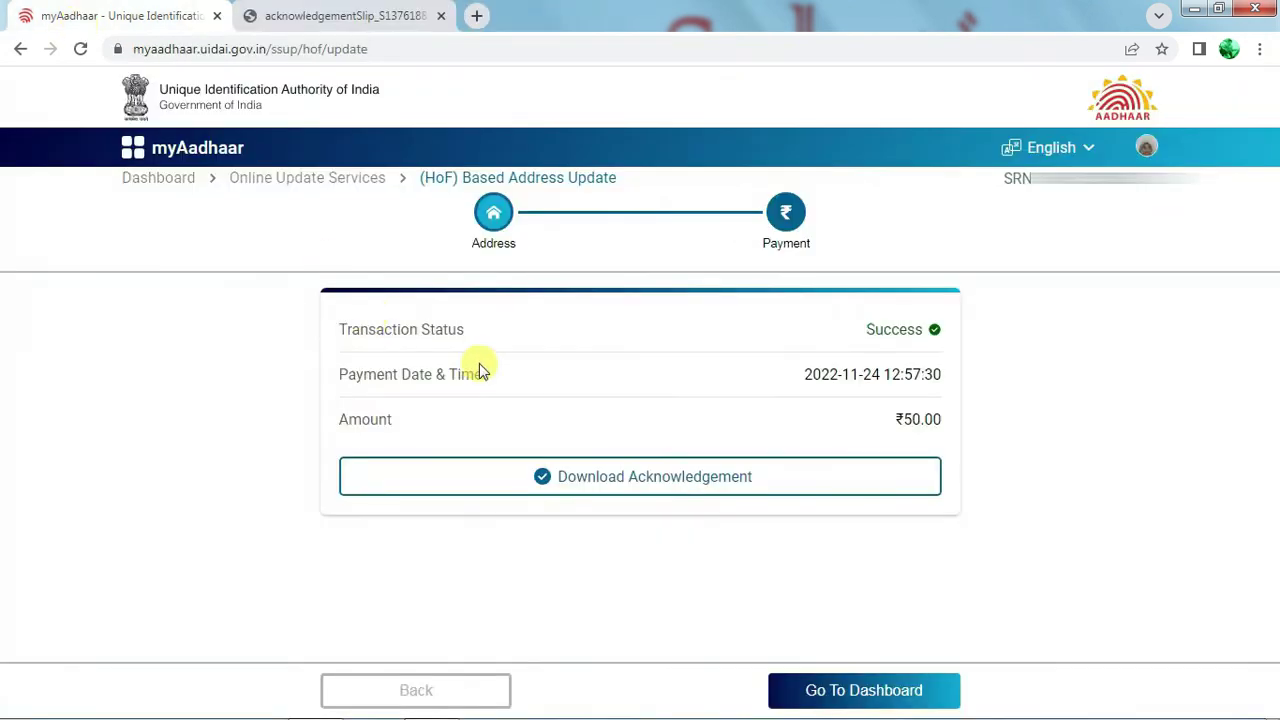
{"action": "double_click", "coordinate": [786, 243]}
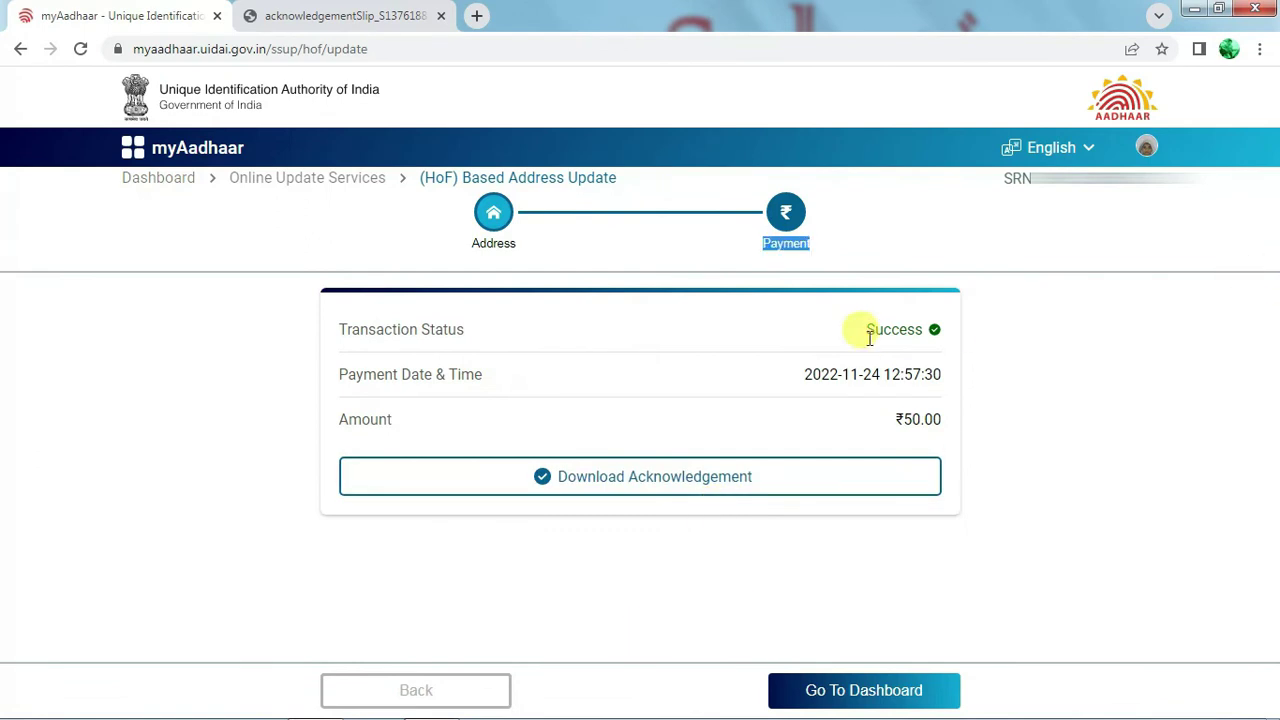
{"action": "left_click", "coordinate": [488, 214]}
Return to Online Update Services and bring up the myAadhaar login
{"action": "left_click", "coordinate": [282, 180]}
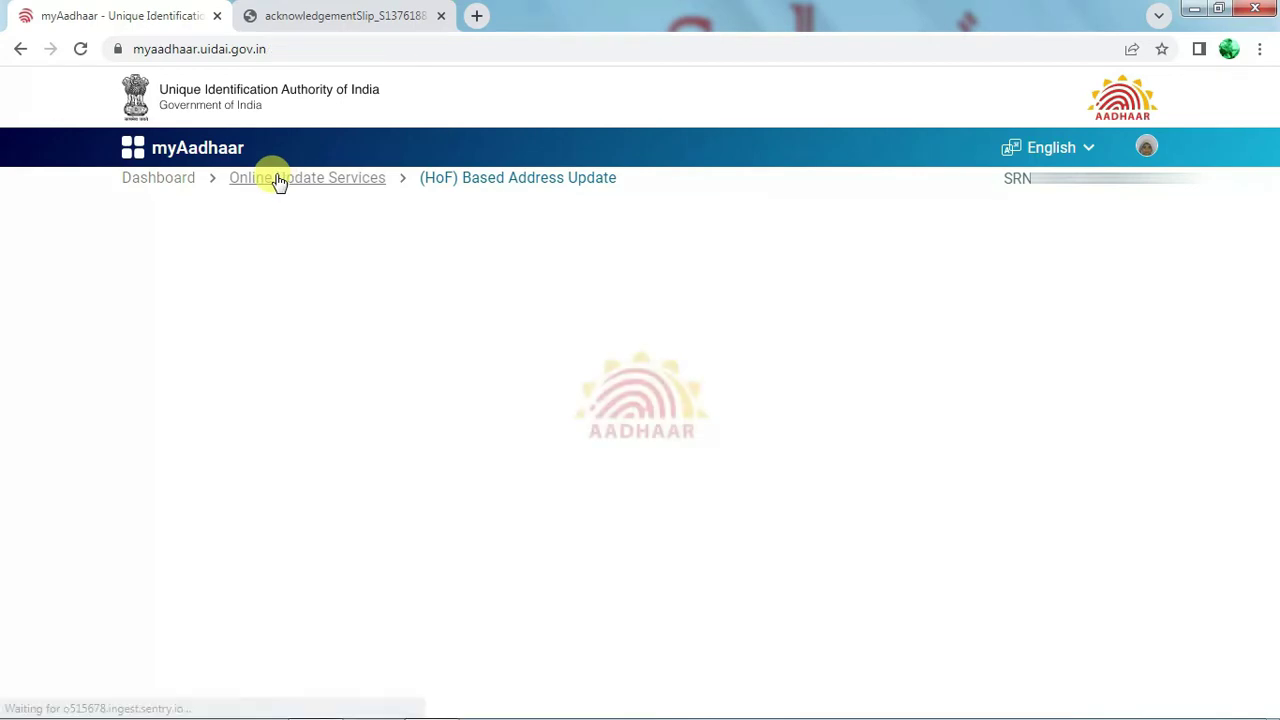
{"action": "left_click", "coordinate": [737, 371]}
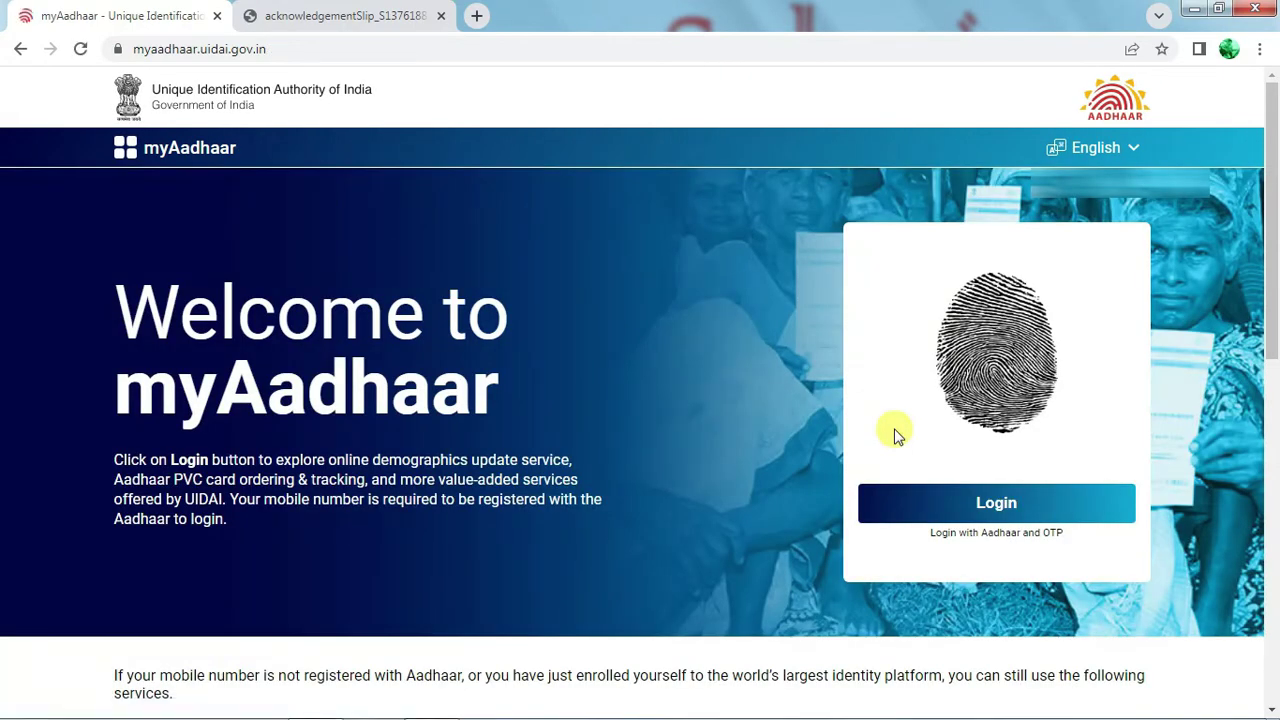
{"action": "left_click", "coordinate": [948, 492]}
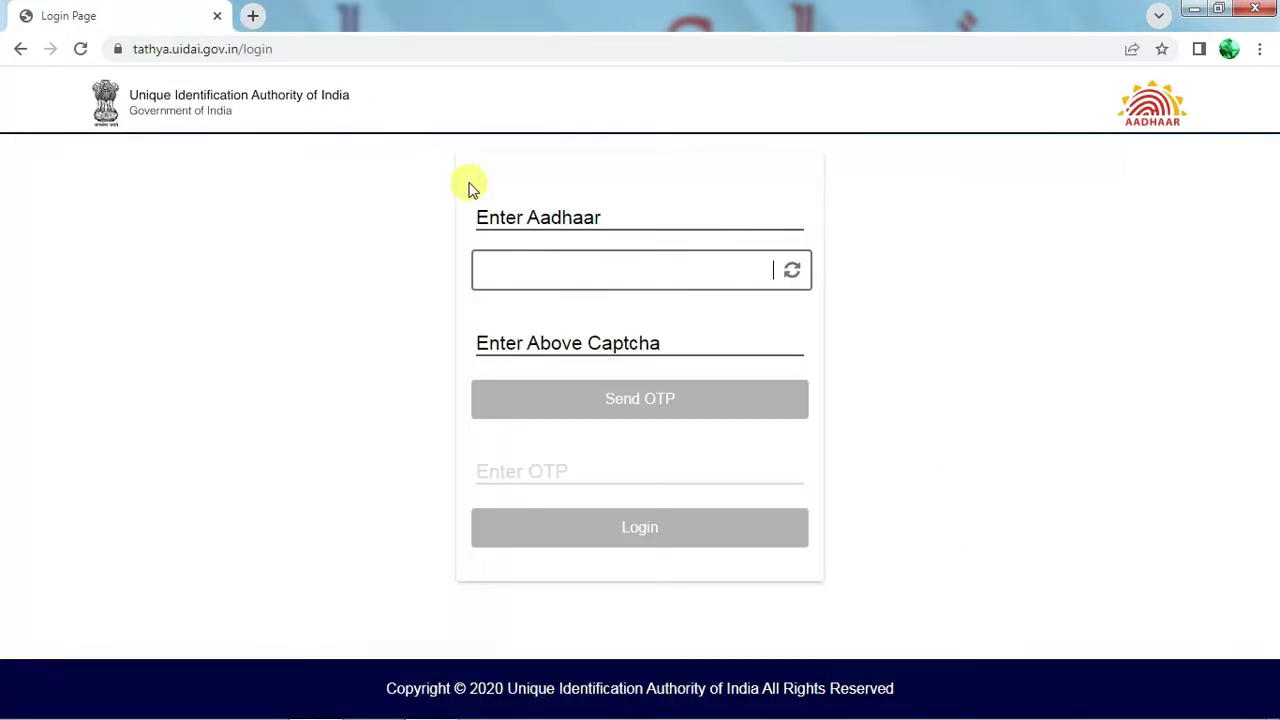
Log in with the Head of Family's Aadhaar number, captcha and one-time password
{"action": "left_click", "coordinate": [494, 202]}
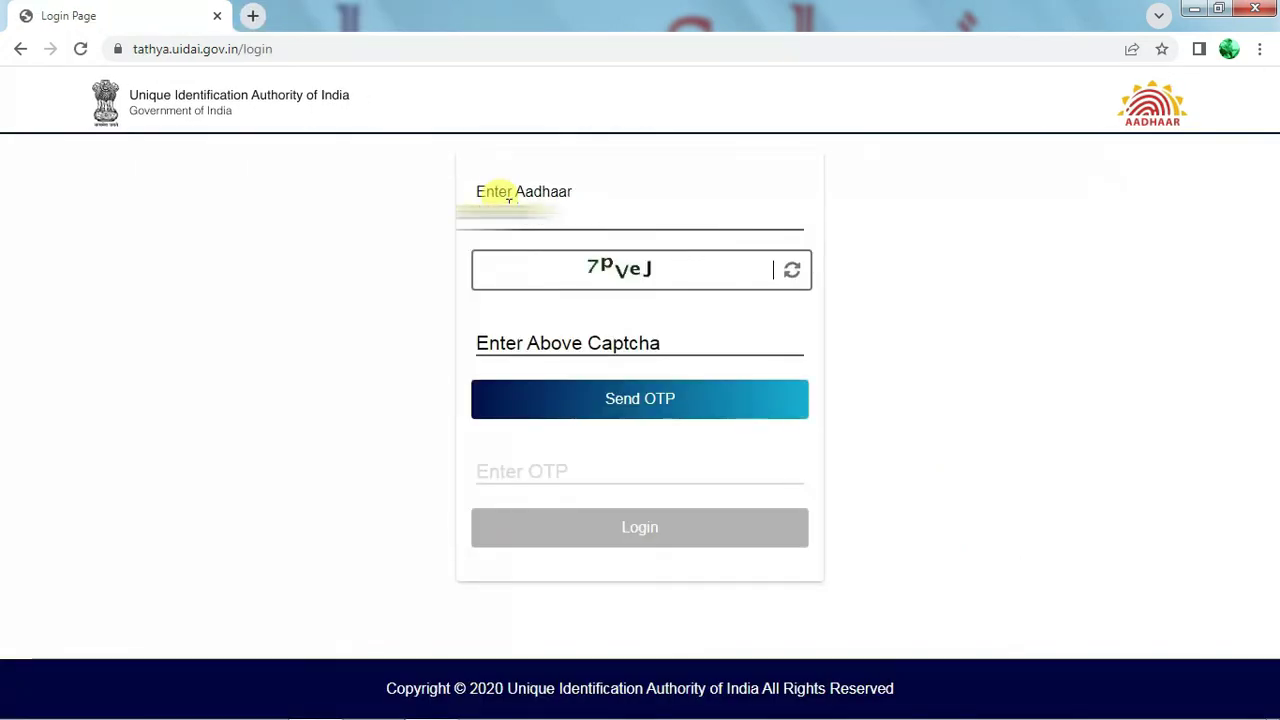
{"action": "key", "text": "Tab"}
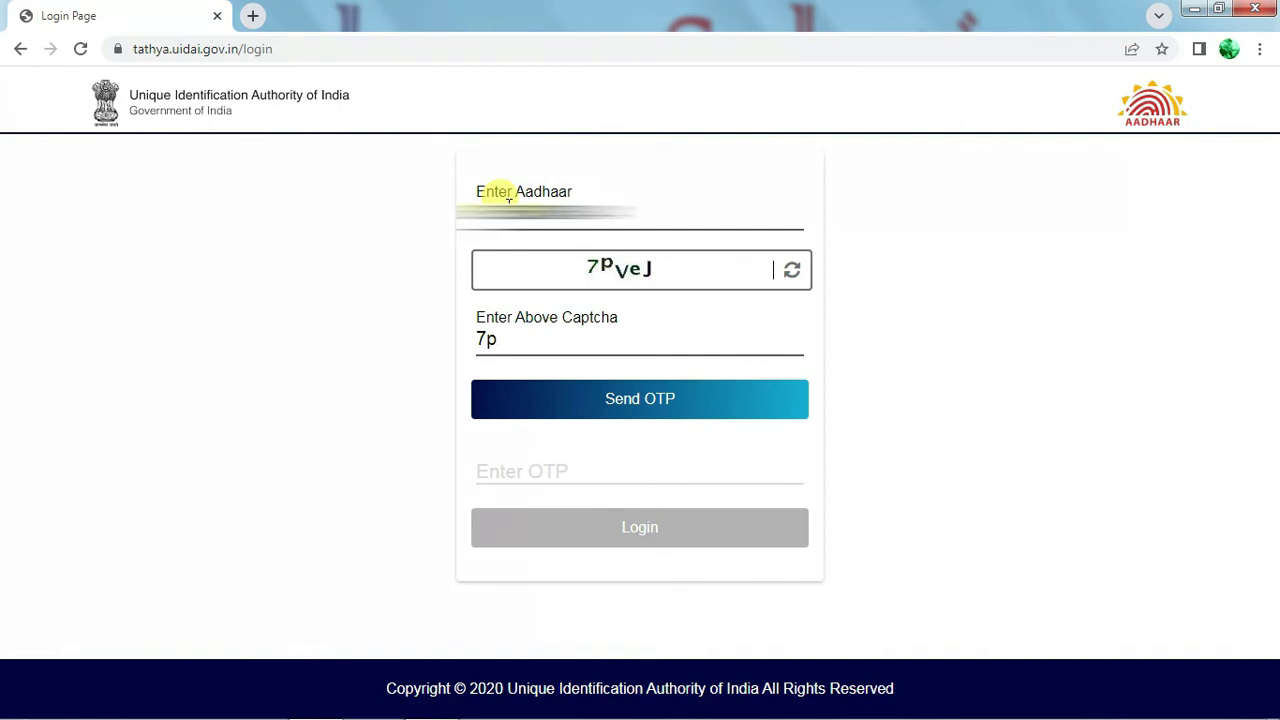
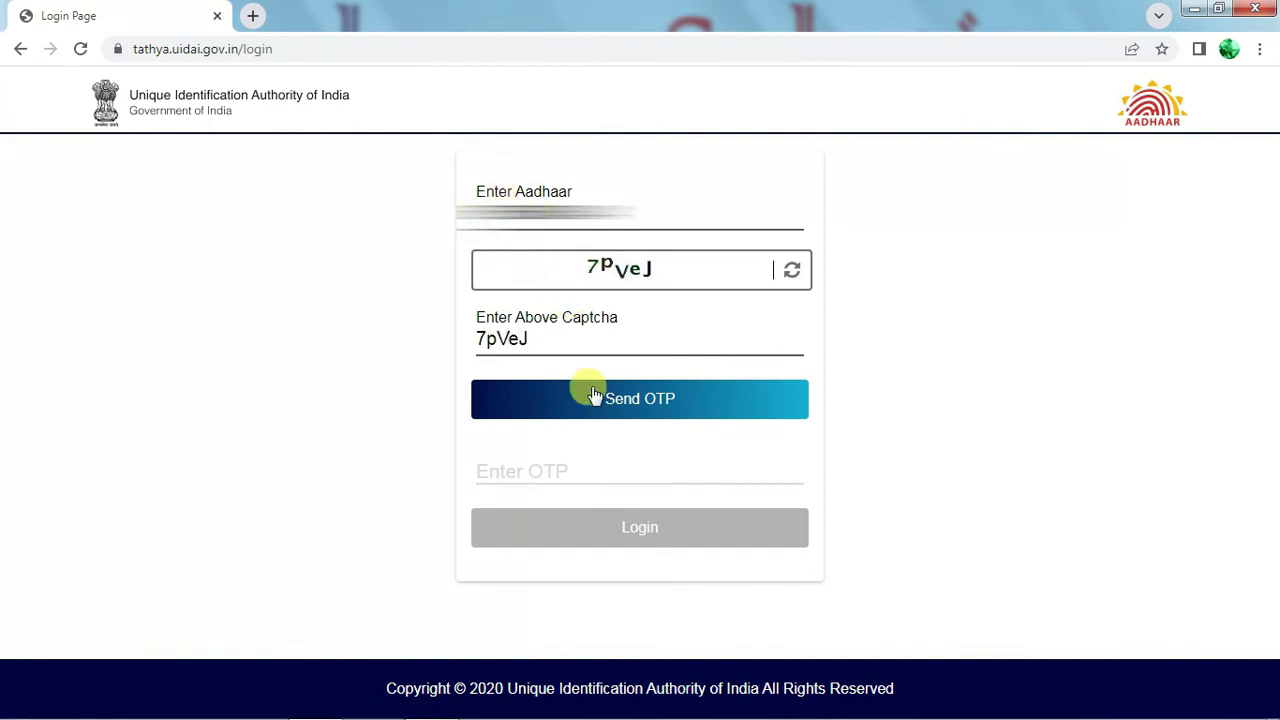
{"action": "left_click", "coordinate": [593, 397]}
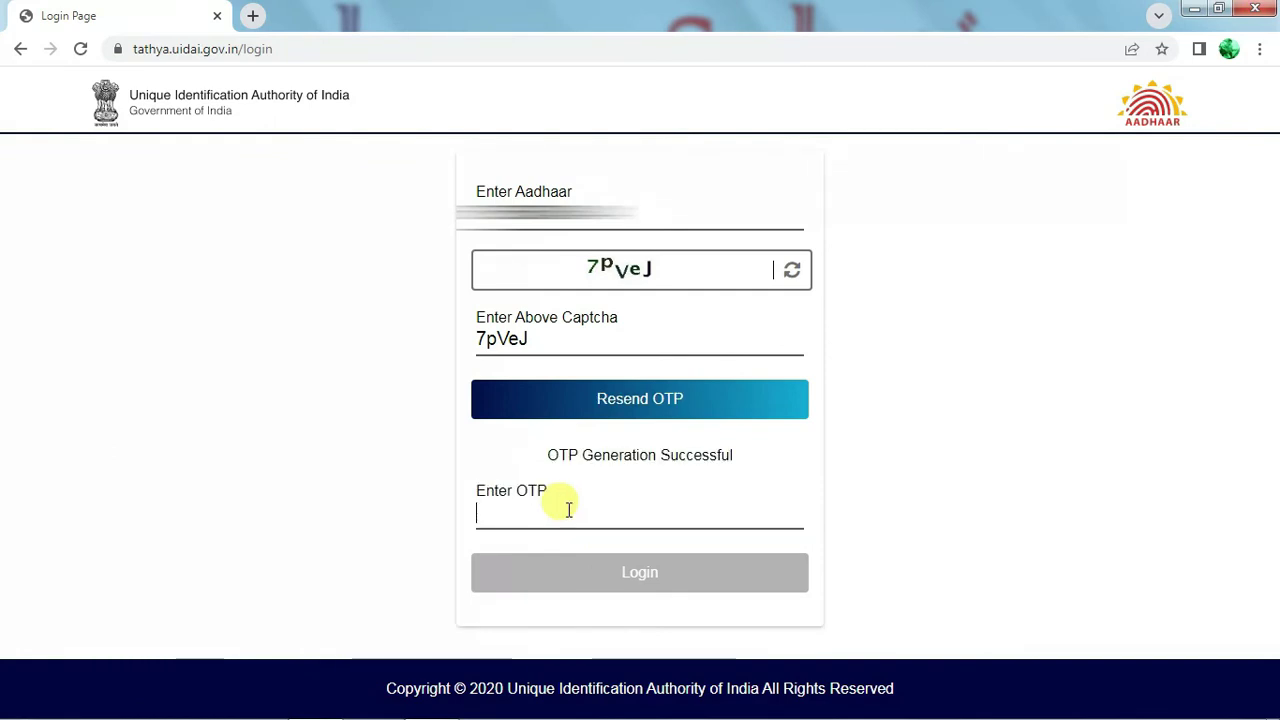
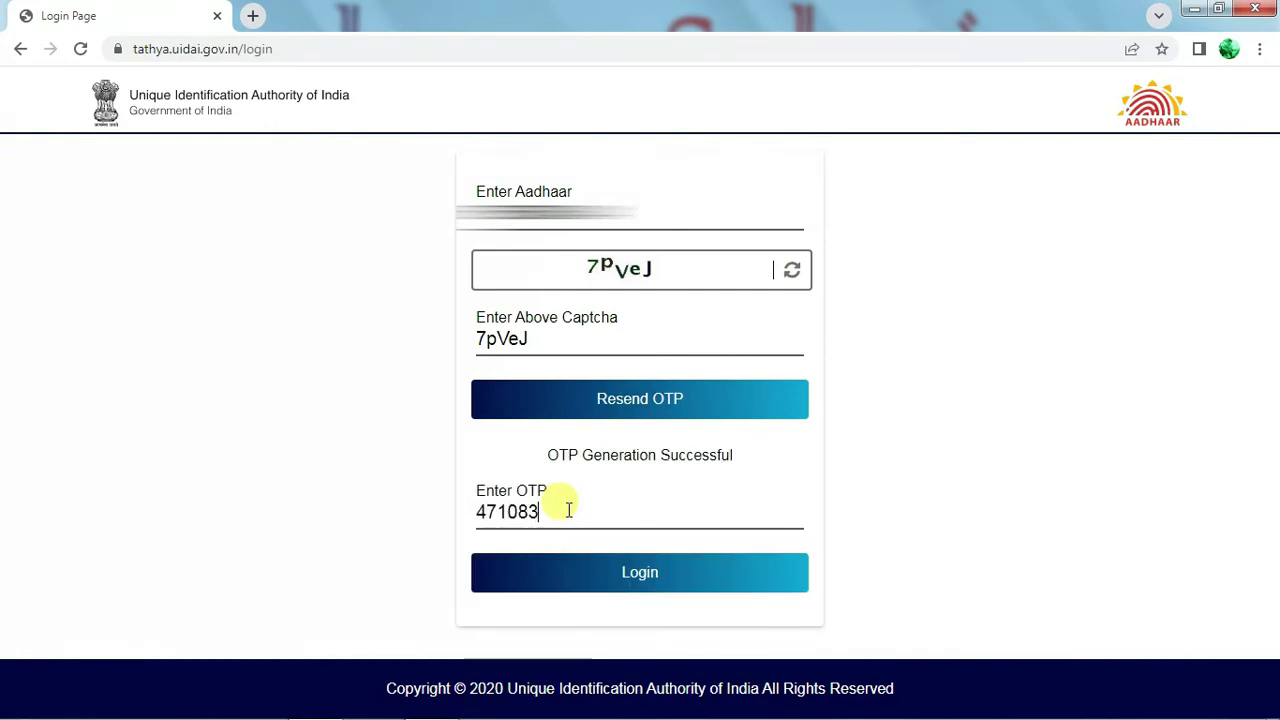
{"action": "left_click", "coordinate": [567, 571]}
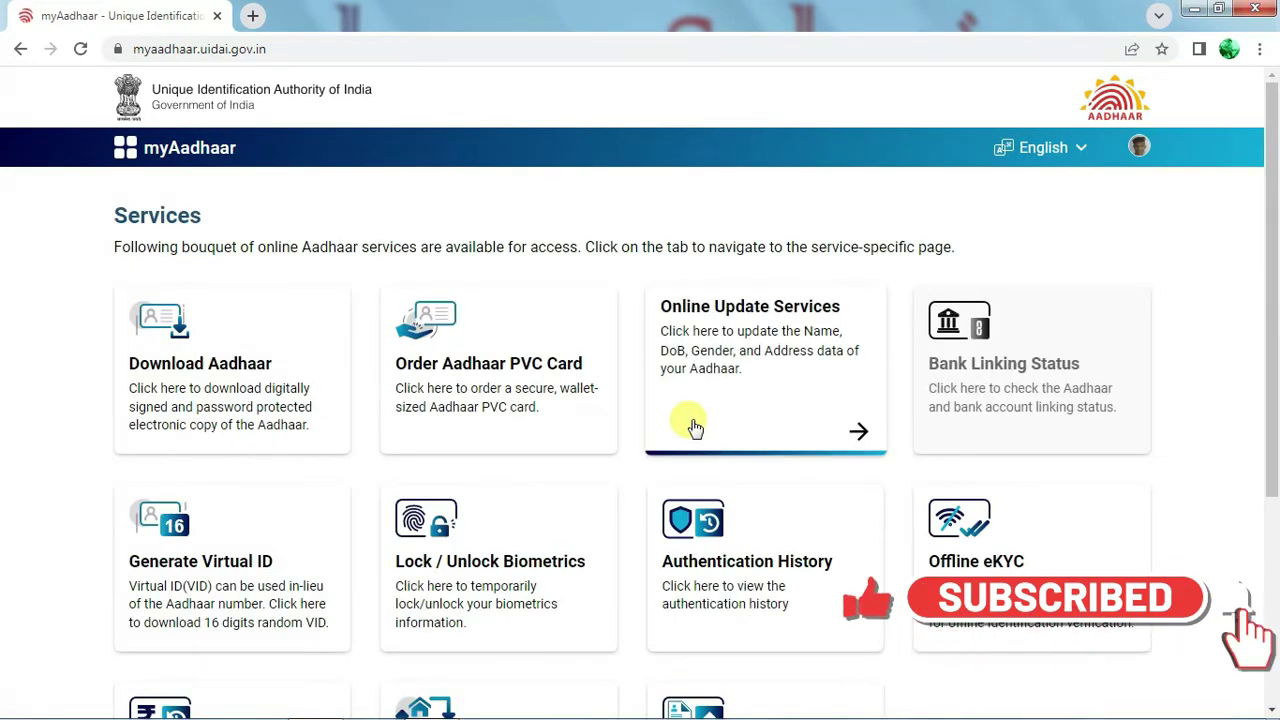
On My HoF Requests, paste the SRN copied from the downloaded acknowledgement slip
{"action": "scroll", "coordinate": [684, 341], "scroll_direction": "down", "scroll_amount": 4}
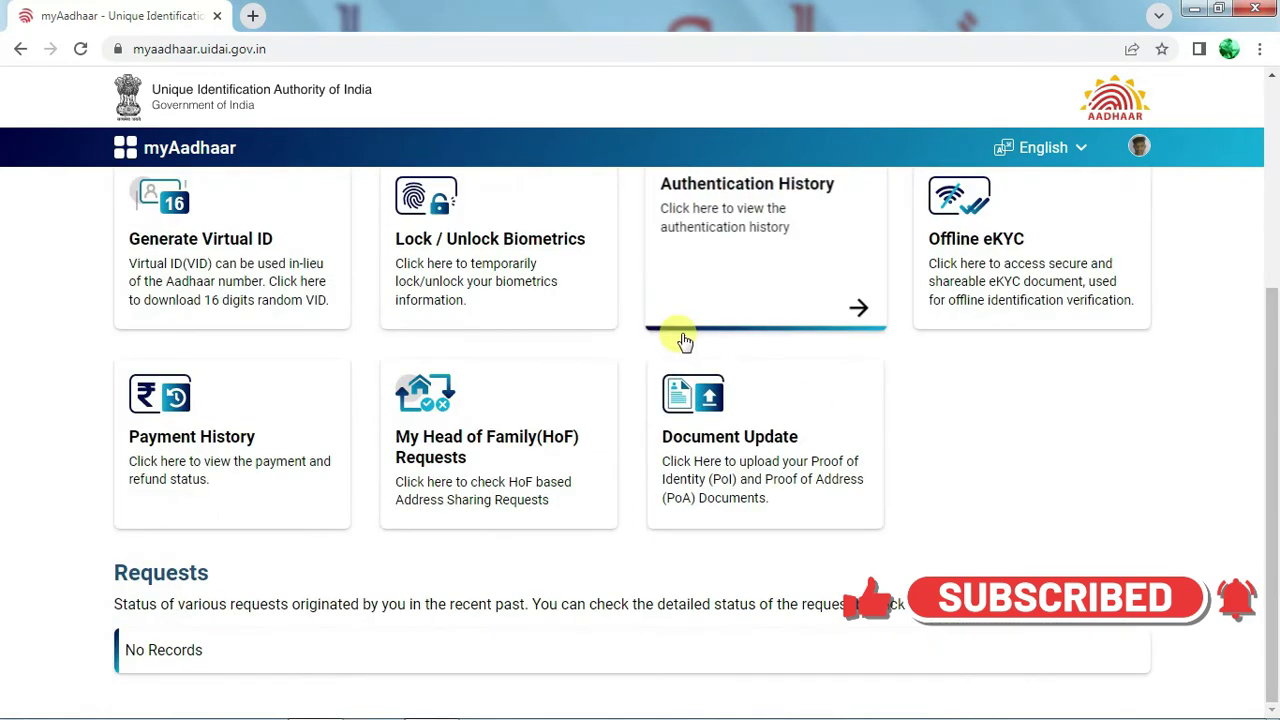
{"action": "left_click", "coordinate": [568, 443]}
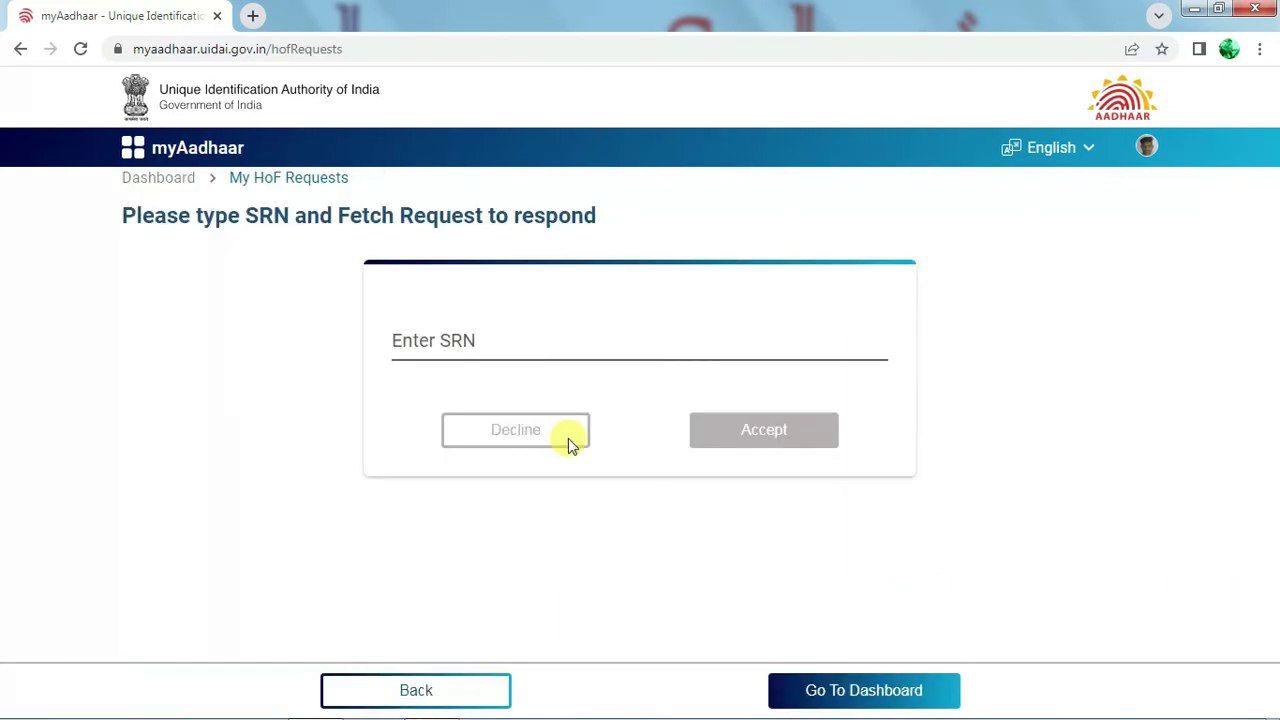
{"action": "left_click", "coordinate": [551, 333]}
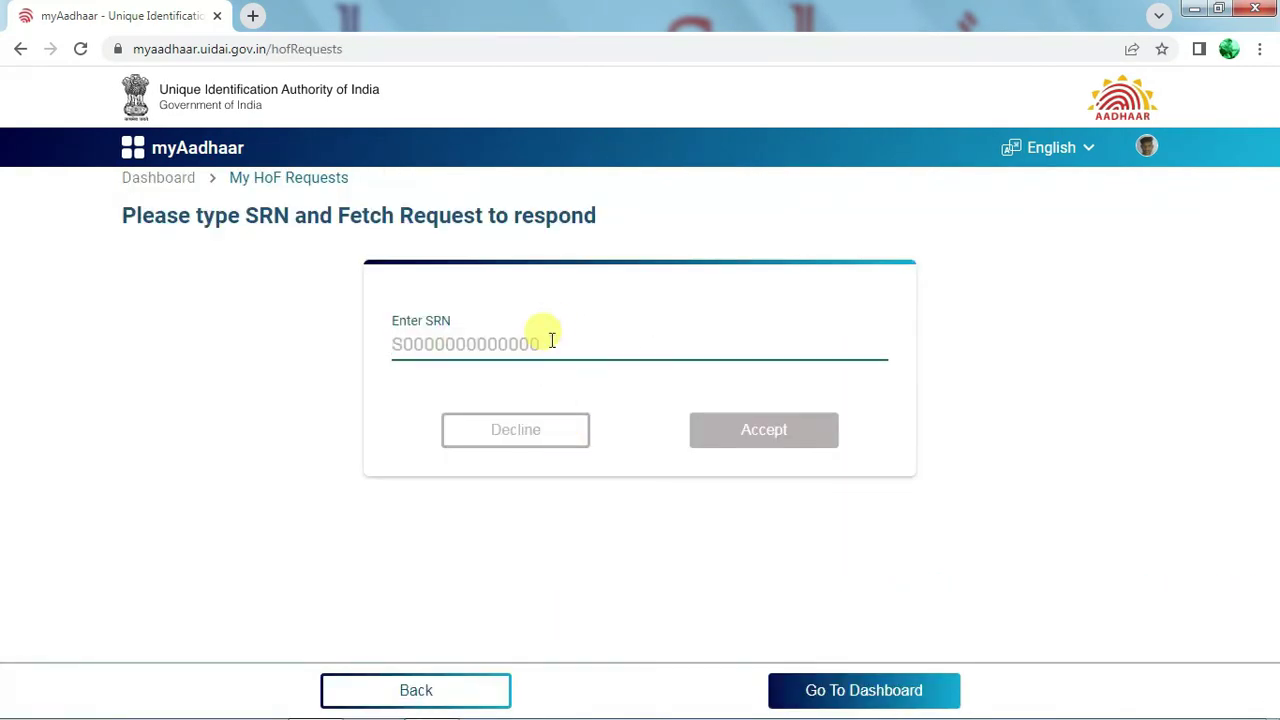
{"action": "key", "text": "ctrl+j"}
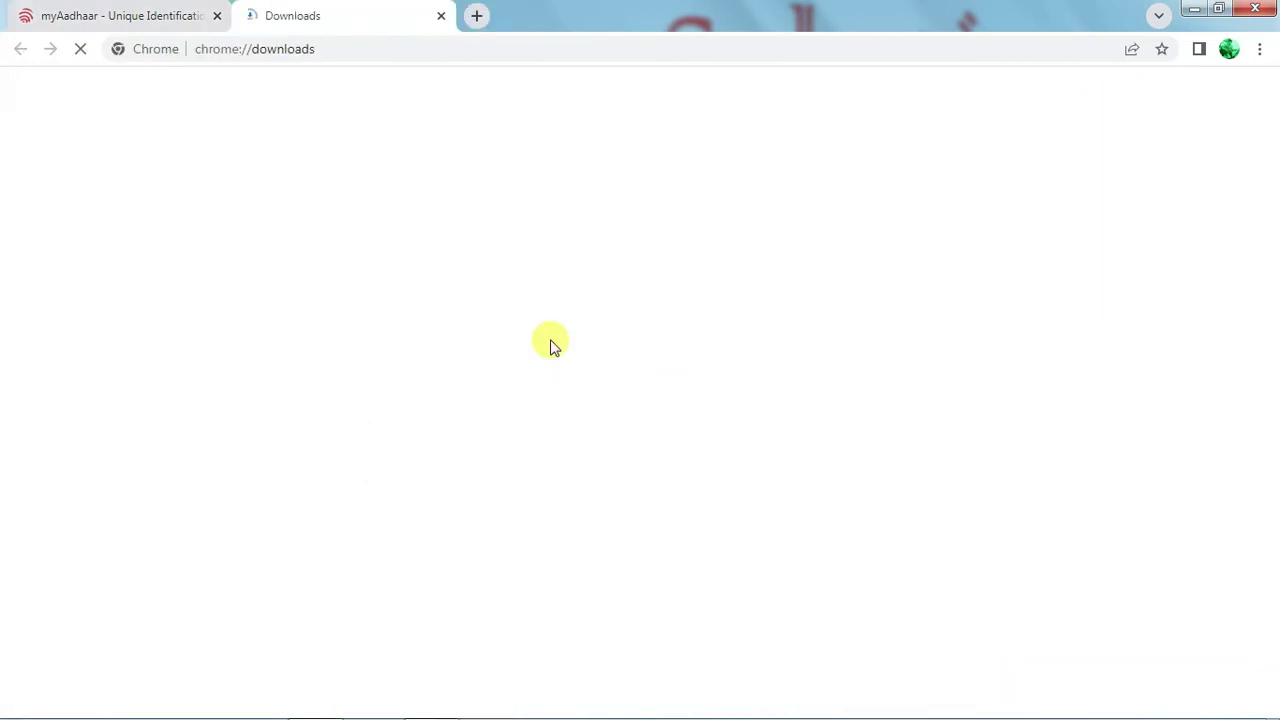
{"action": "left_click", "coordinate": [463, 212]}
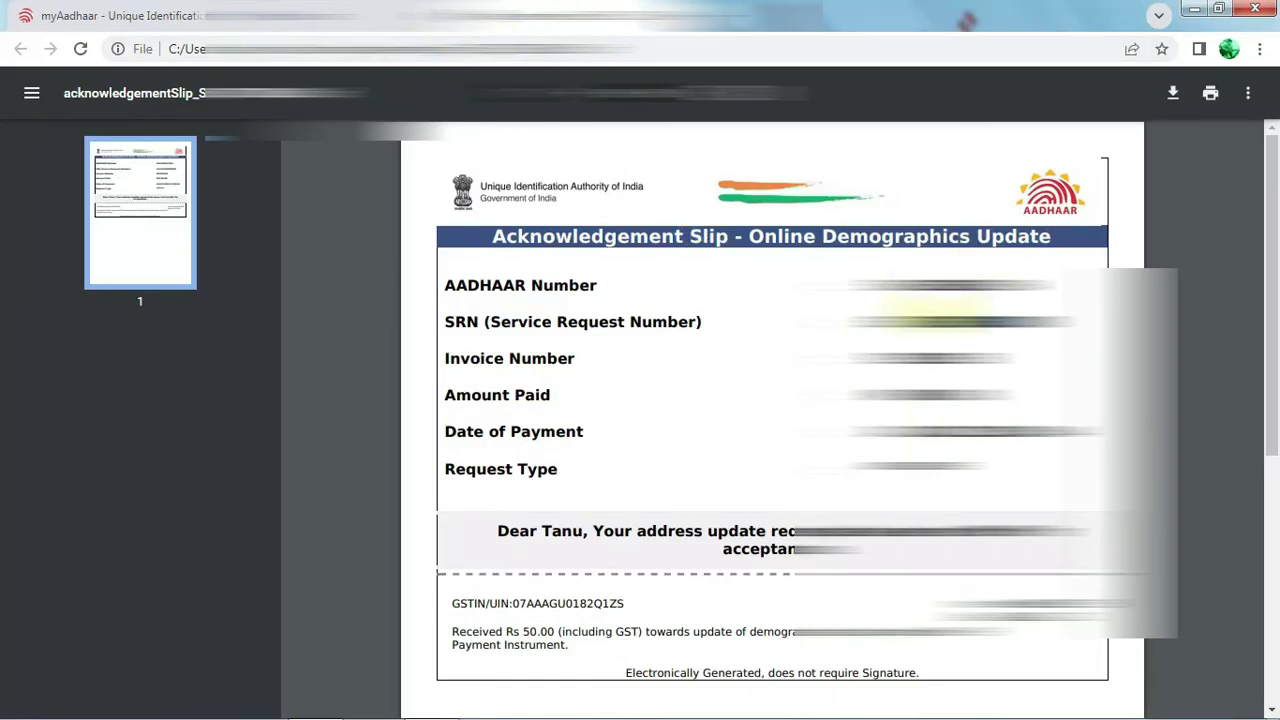
{"action": "left_click", "coordinate": [152, 14]}
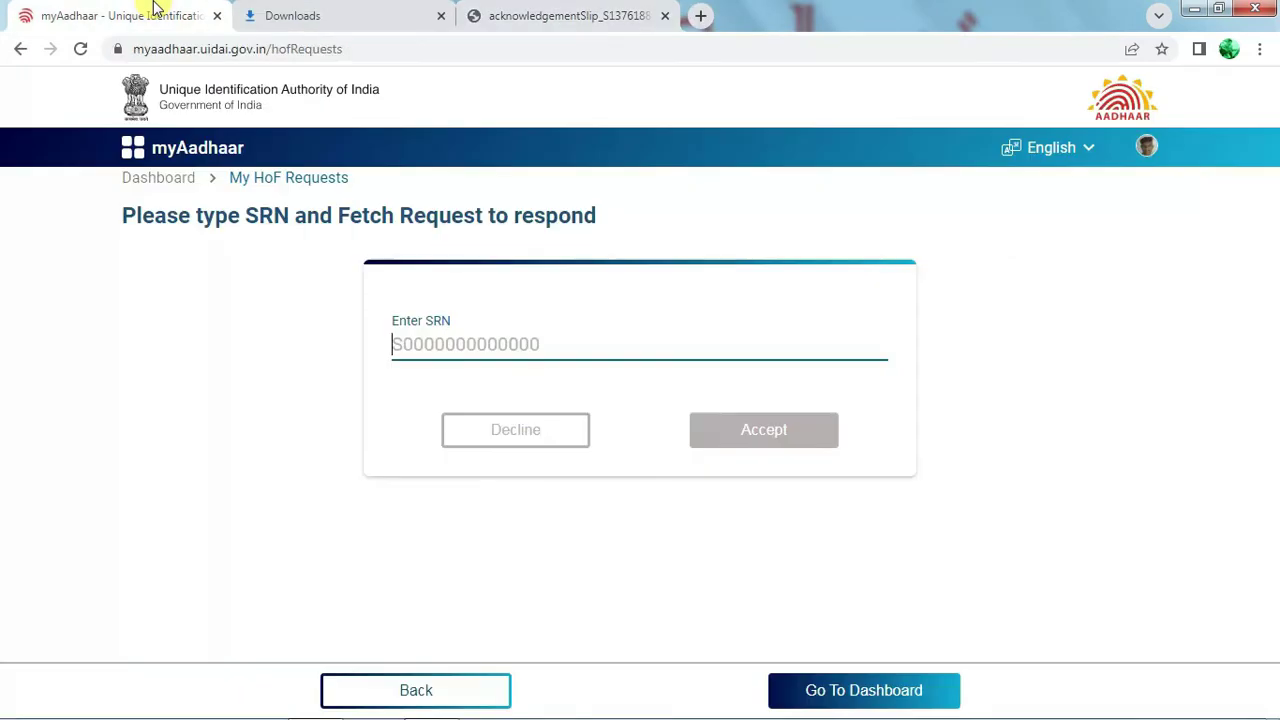
{"action": "left_click", "coordinate": [540, 345]}
{"action": "key", "text": "ctrl+v"}
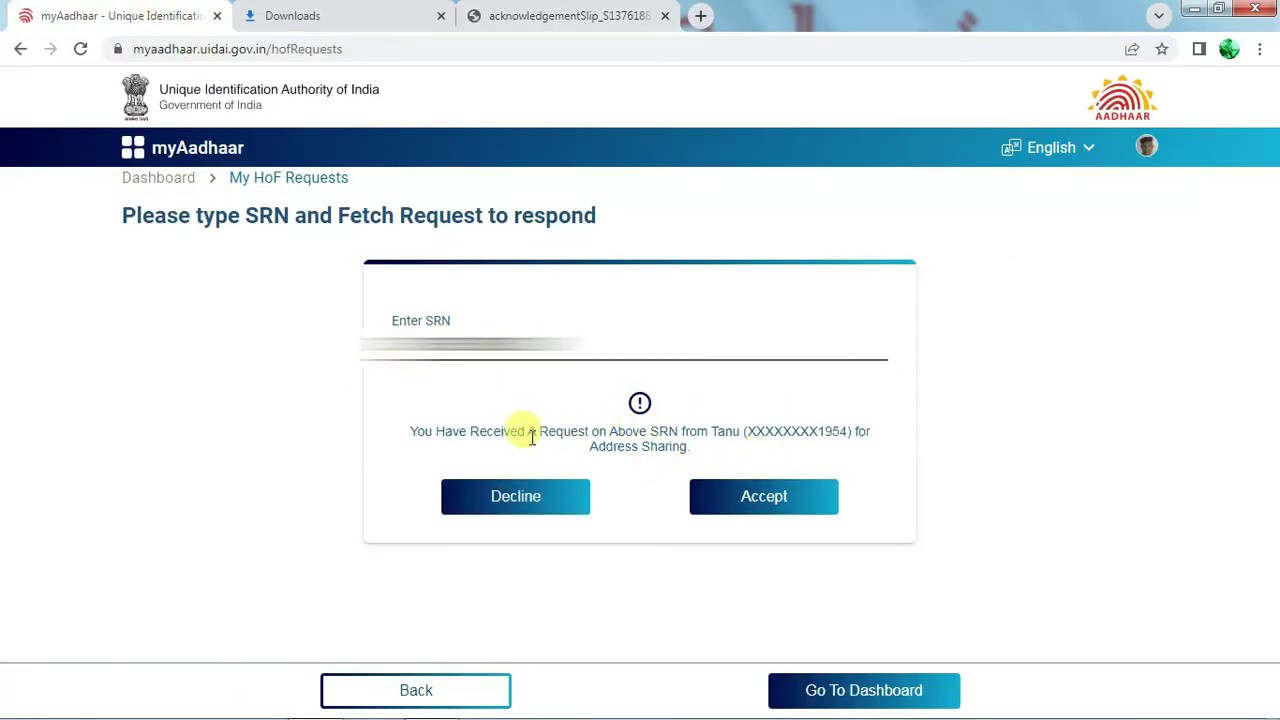
Accept and confirm the address-sharing request as Head of Family, then go to the dashboard
{"action": "left_click", "coordinate": [779, 505]}
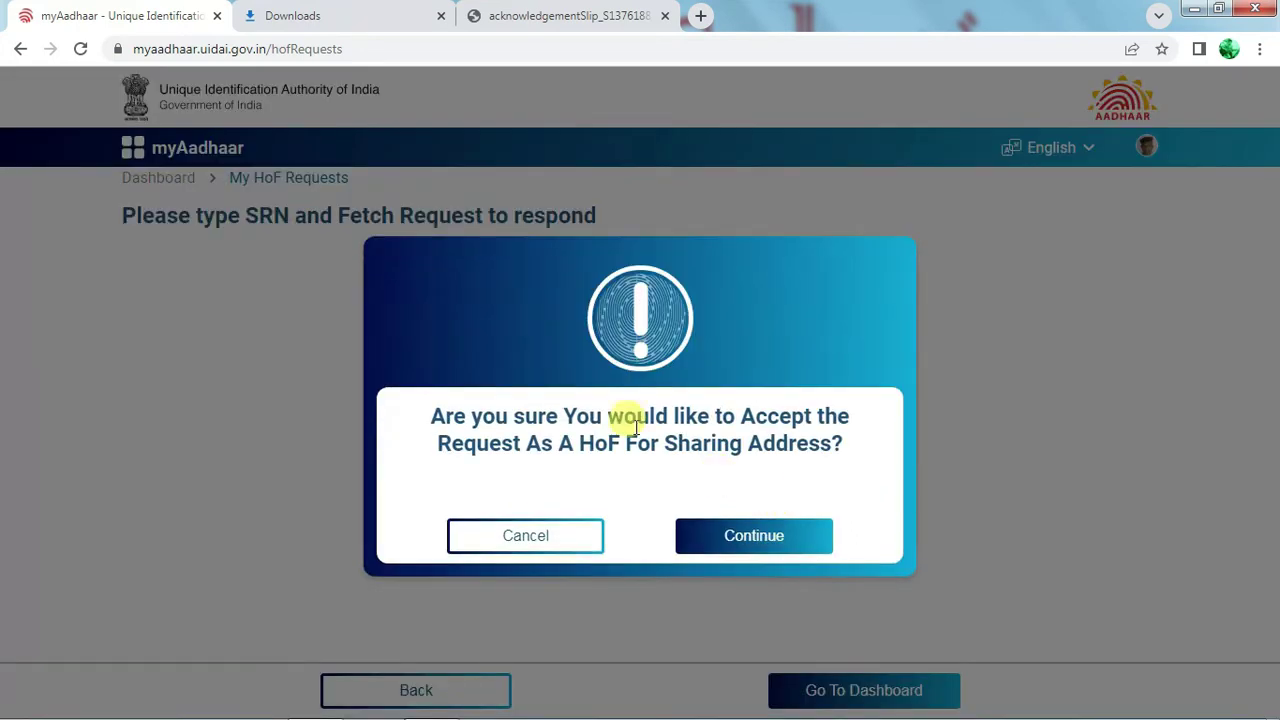
{"action": "left_click", "coordinate": [762, 536]}
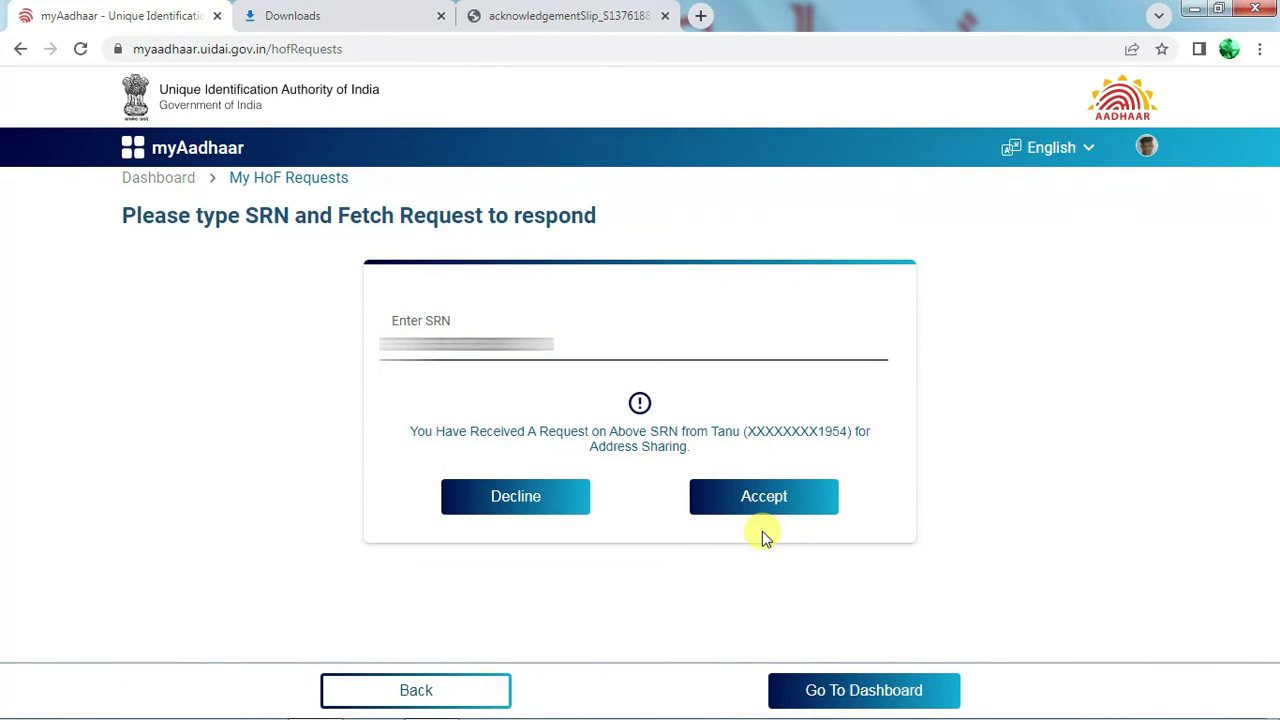
{"action": "left_click_drag", "start_coordinate": [763, 534], "coordinate": [465, 413]}
{"action": "left_click", "coordinate": [580, 310]}
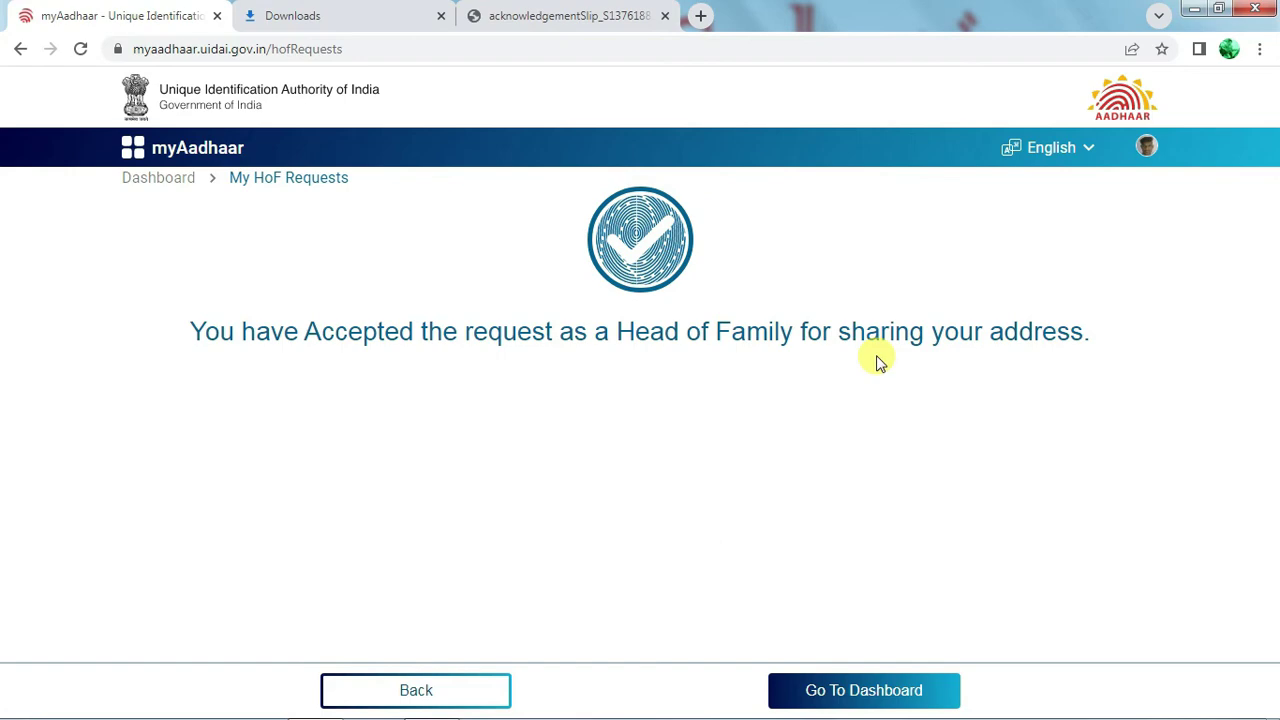
{"action": "left_click", "coordinate": [878, 688]}
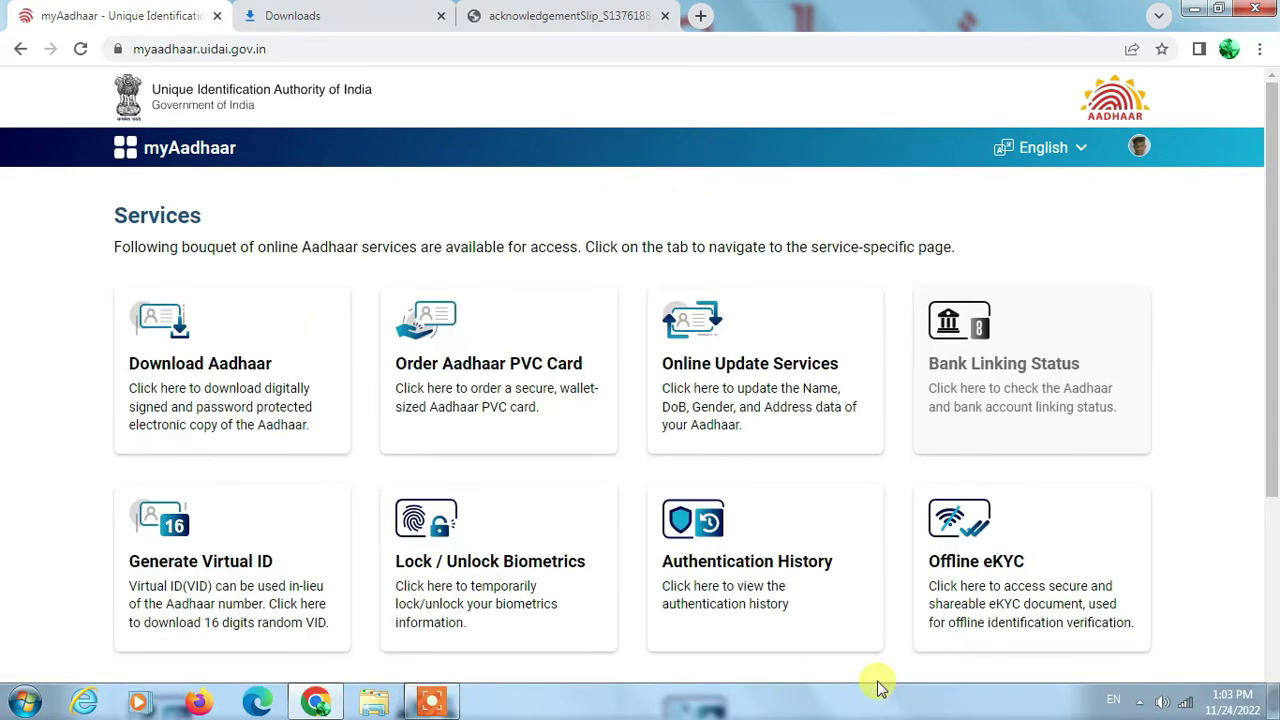